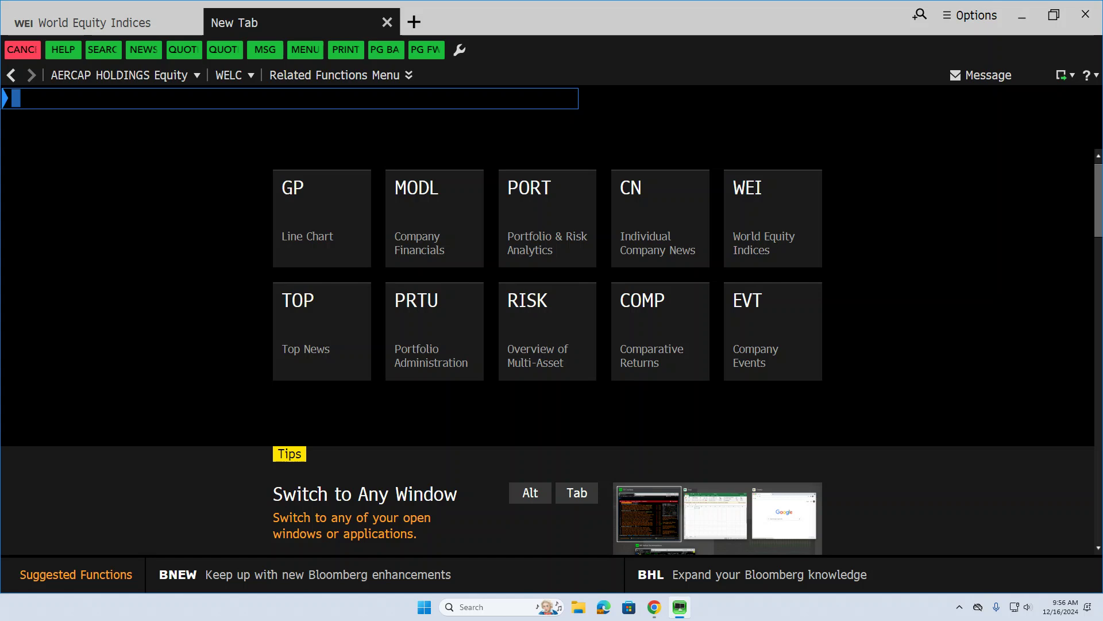
Step: Launch EQS with the default Active, primary-security-only criteria, showing 82418 matches
type("EQS")
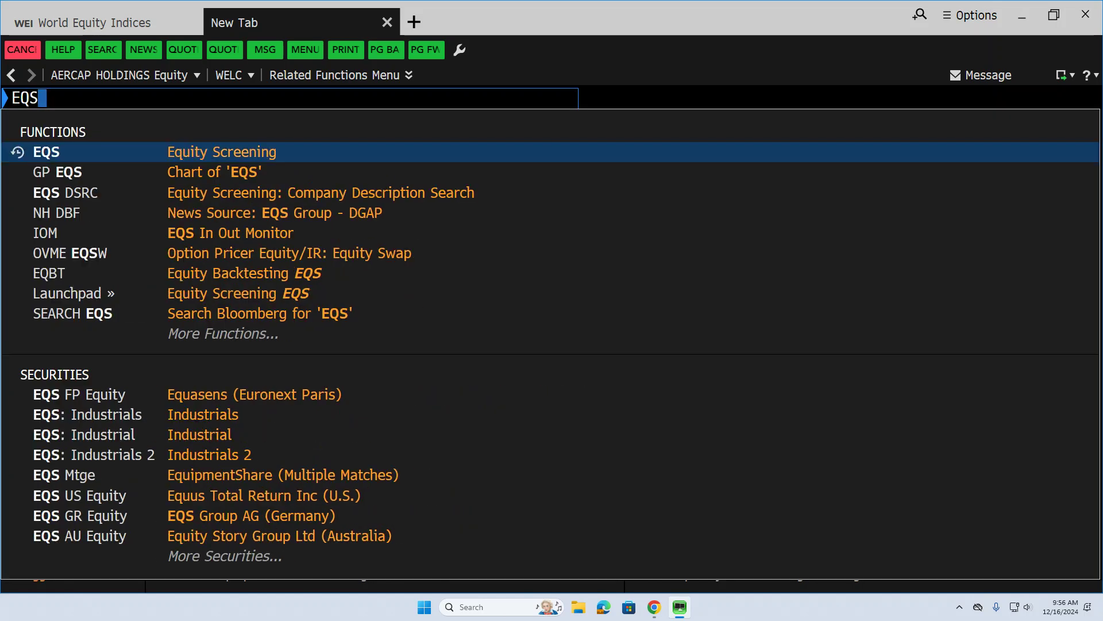
key("Return")
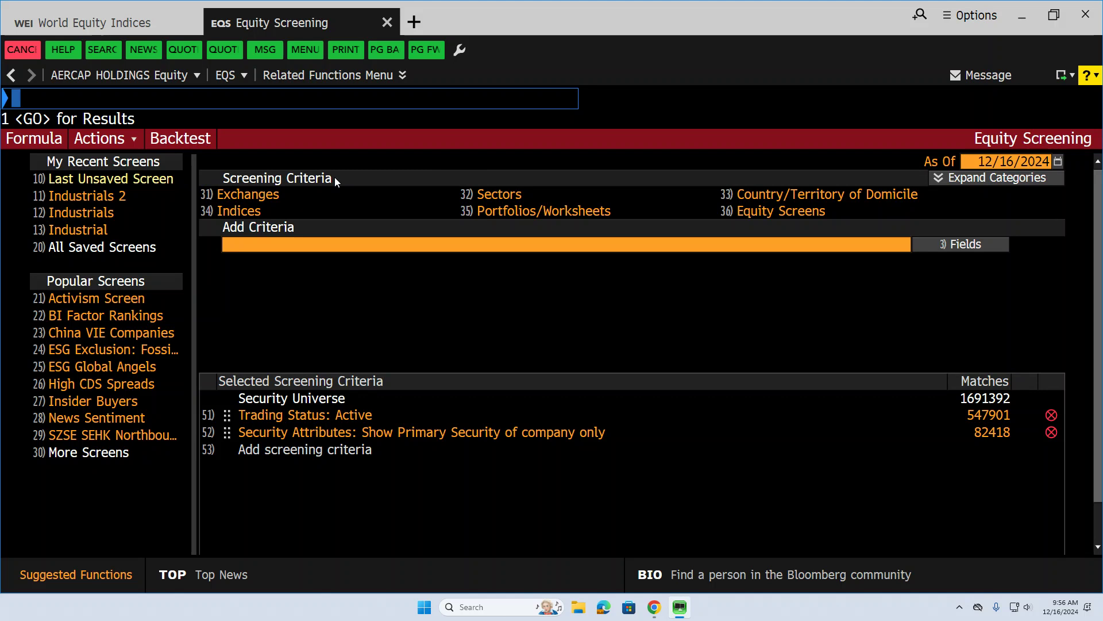
Step: Add an Exchanges criterion for all North America > United States exchanges, leaving 14130 matches
left_click(254, 196)
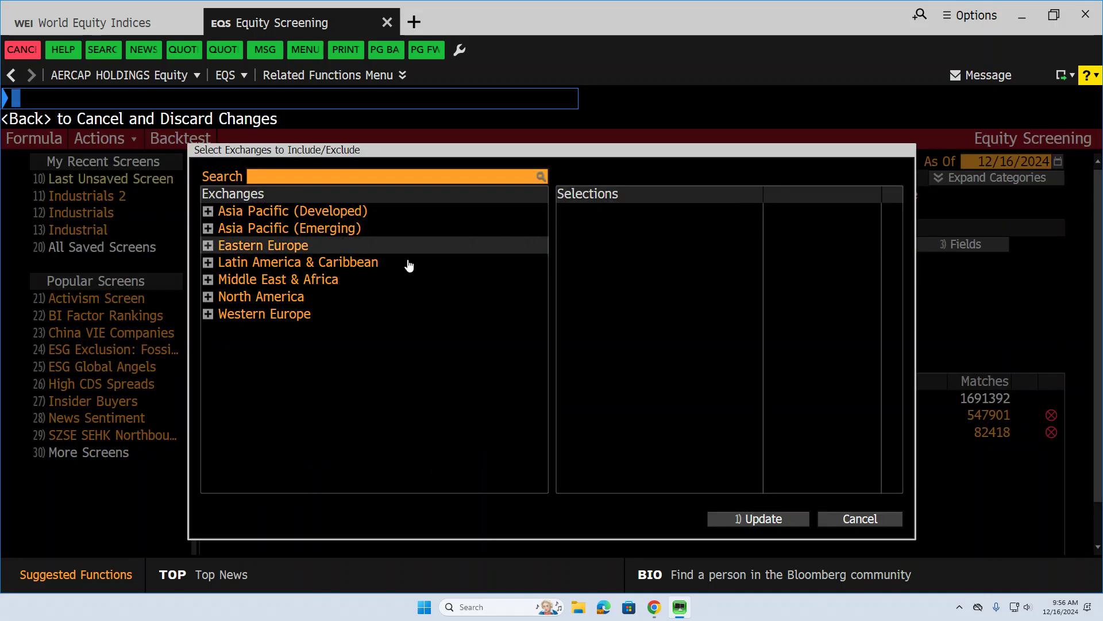
left_click(209, 297)
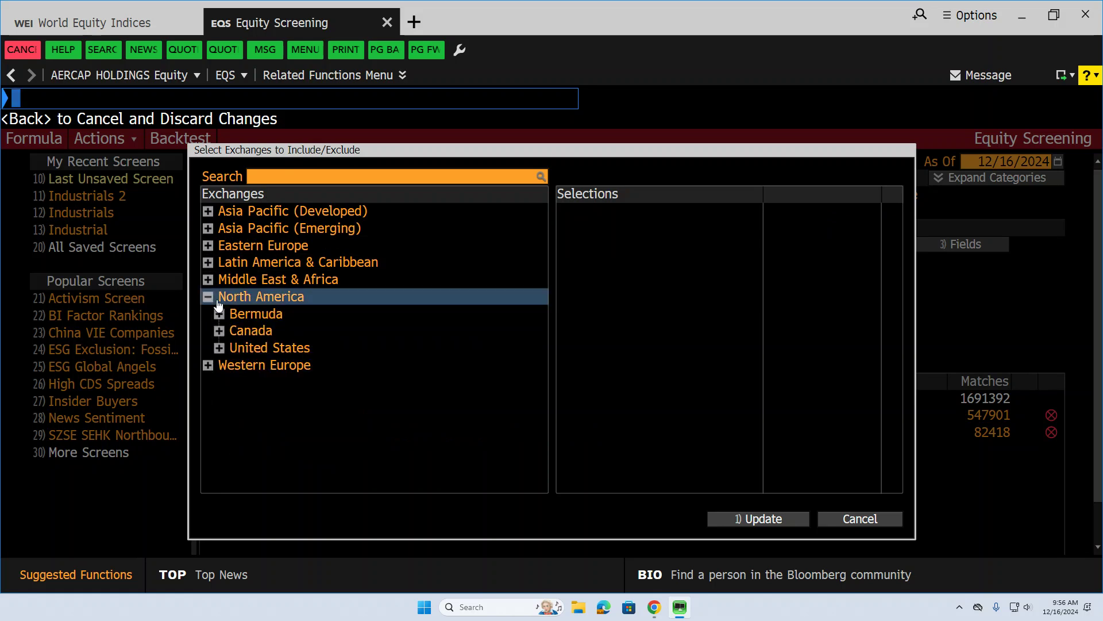
left_click(261, 349)
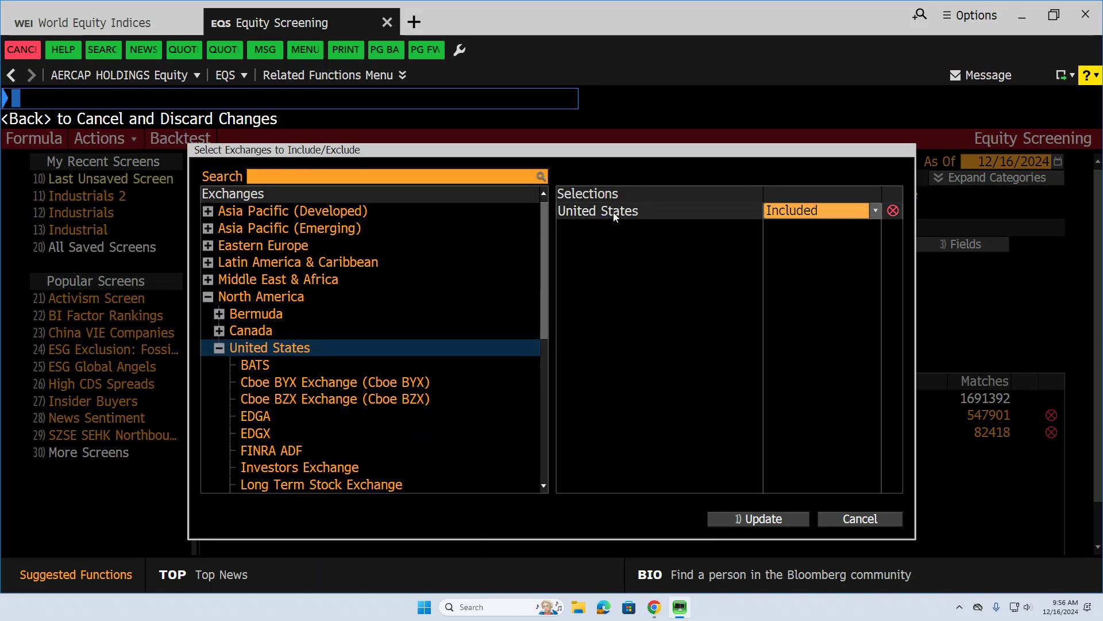
left_click(759, 517)
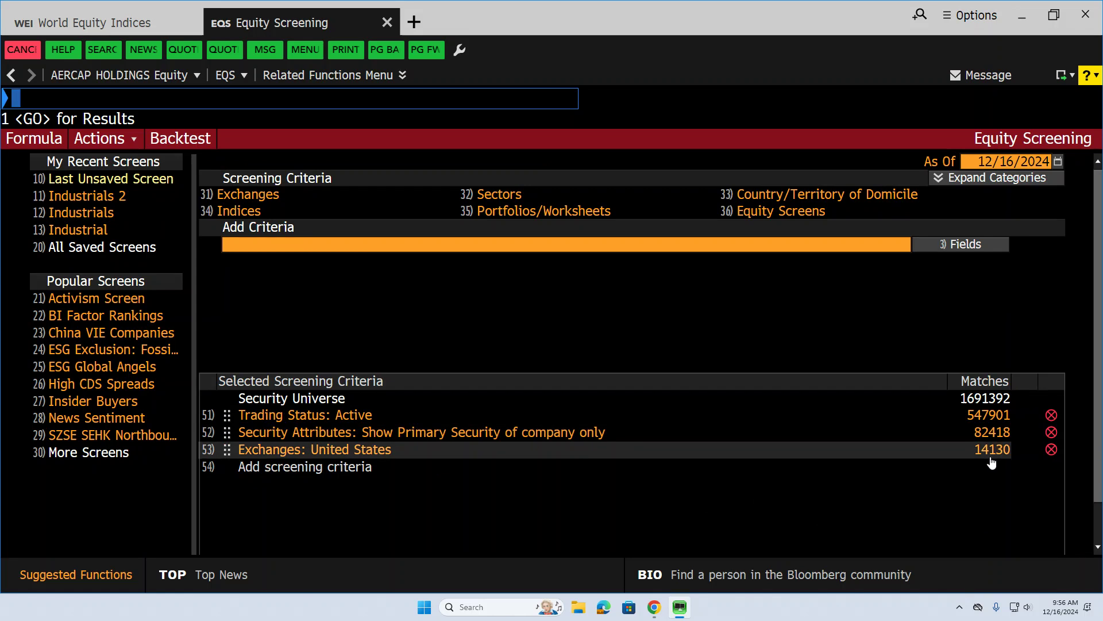
Step: Add a BICS Sectors criterion for Industrials, cutting matches to 1159
left_click(490, 198)
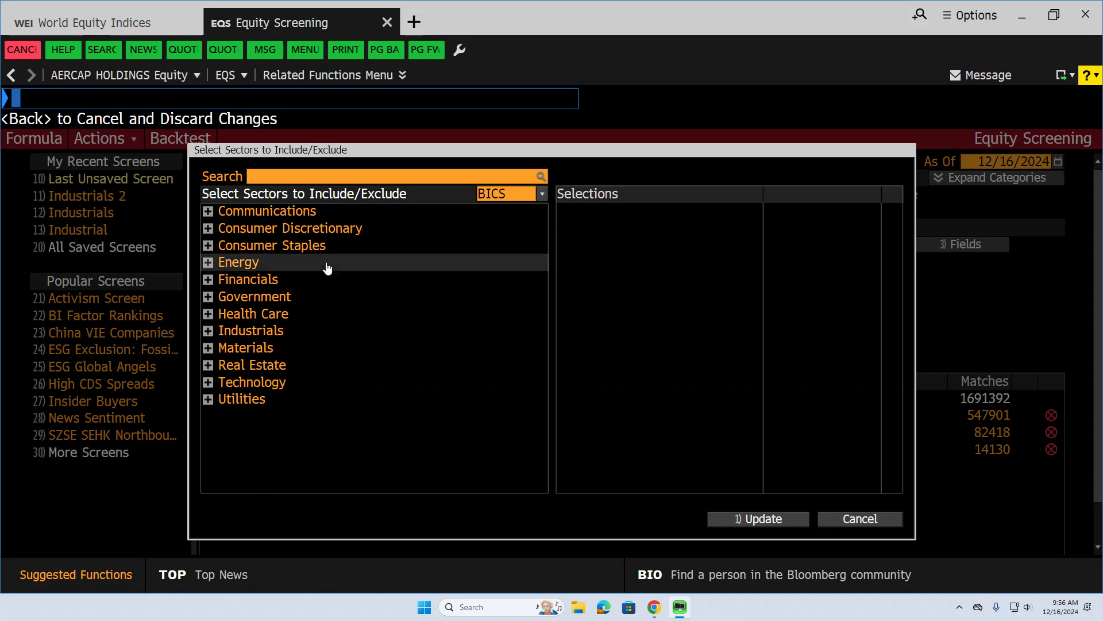
left_click(241, 337)
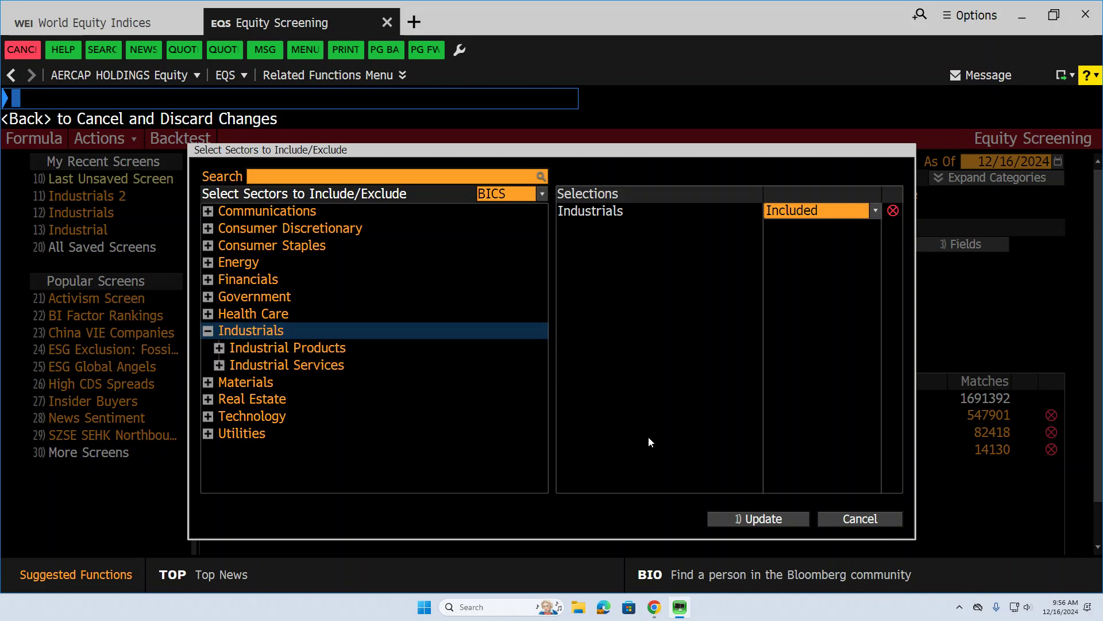
left_click(772, 519)
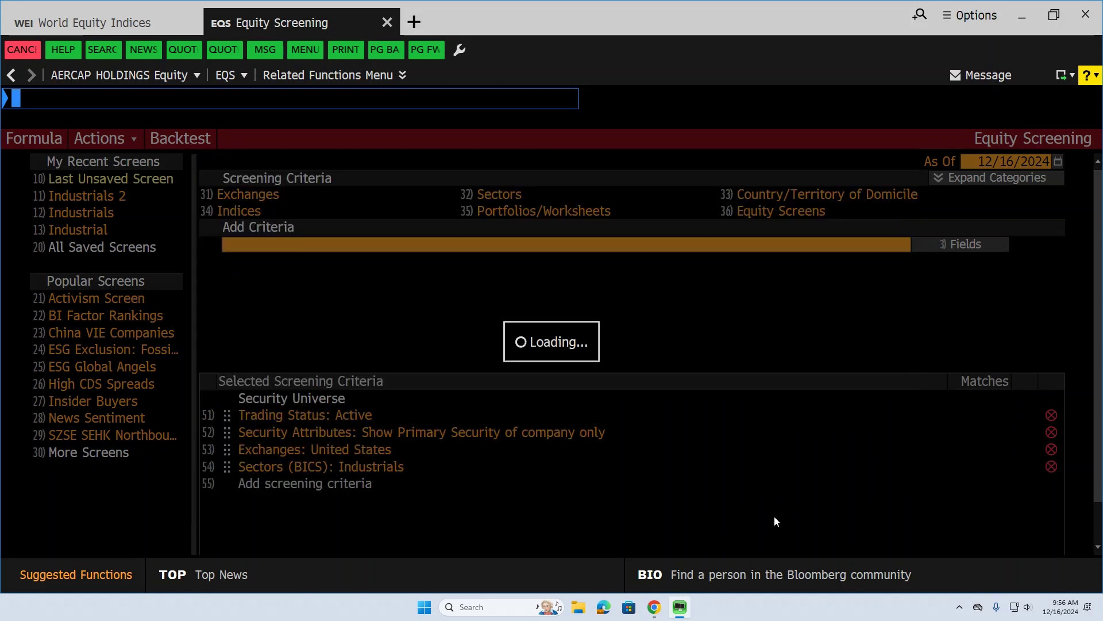
scroll(1099, 388, "down", 1)
scroll(1099, 388, "down", 1)
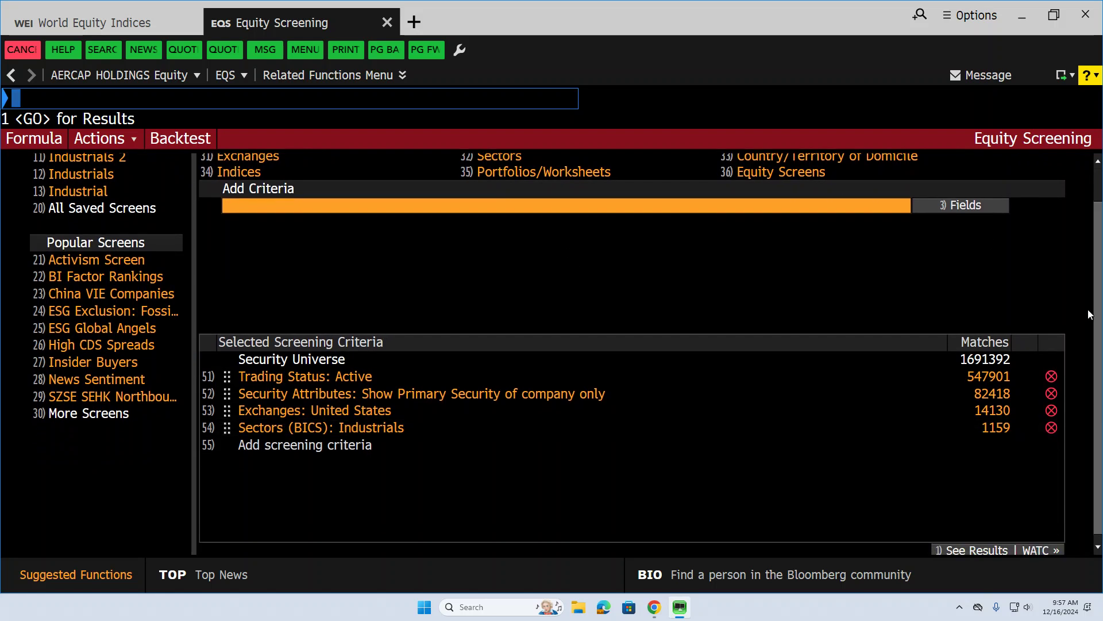
left_click_drag(1100, 303, 1086, 271)
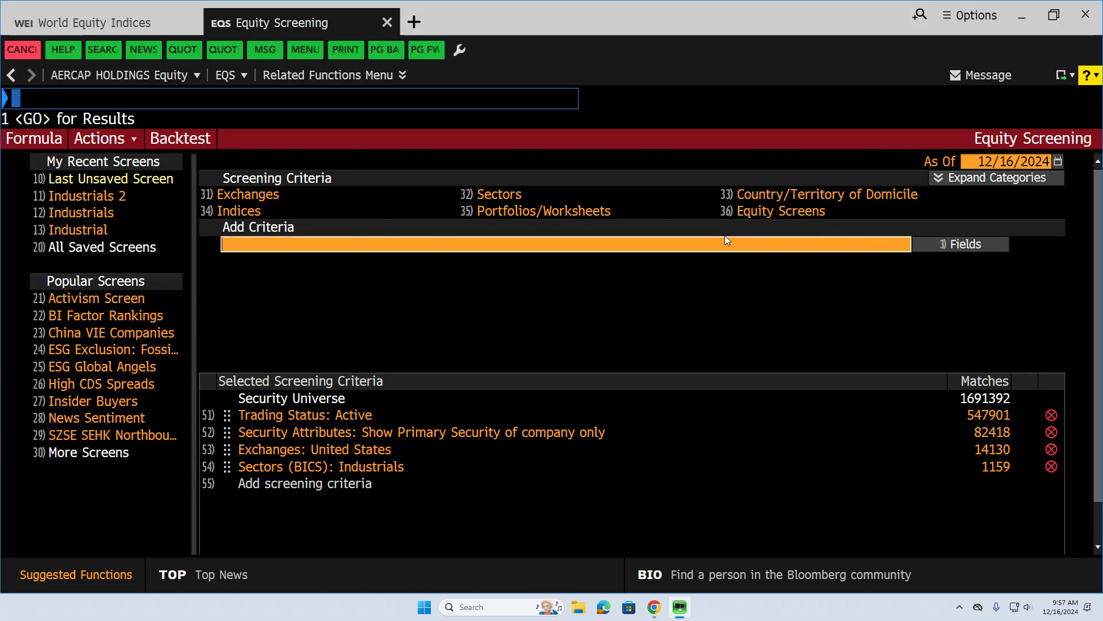
Step: Add a Current Market Cap criterion between 1500M and 15000M, leaving 194 matches
left_click(451, 246)
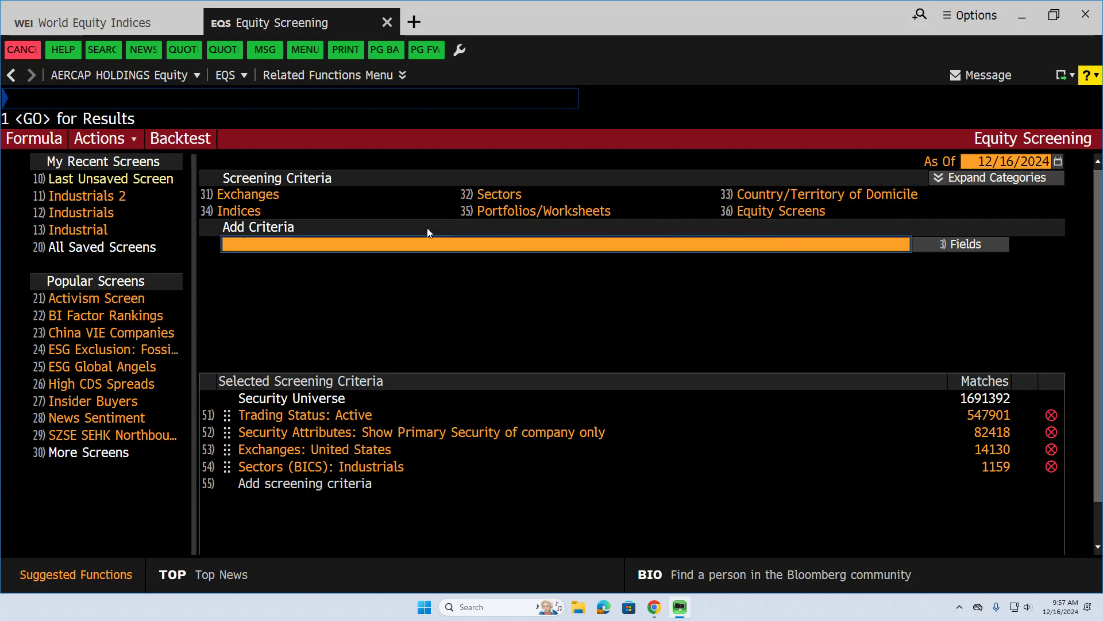
type("market a")
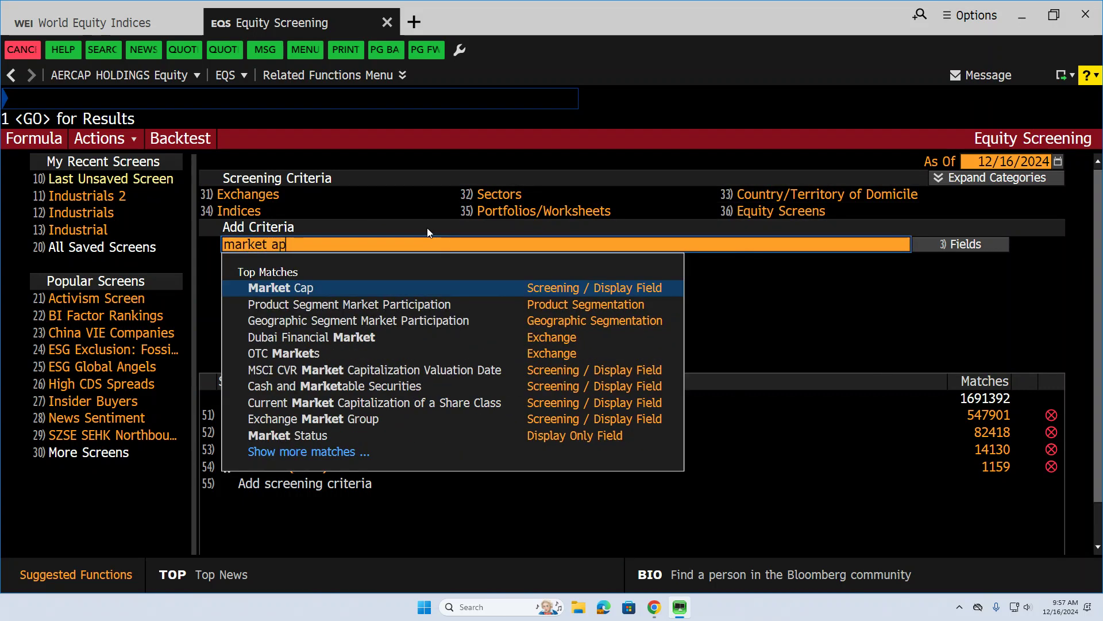
key("BackSpace")
type("cap")
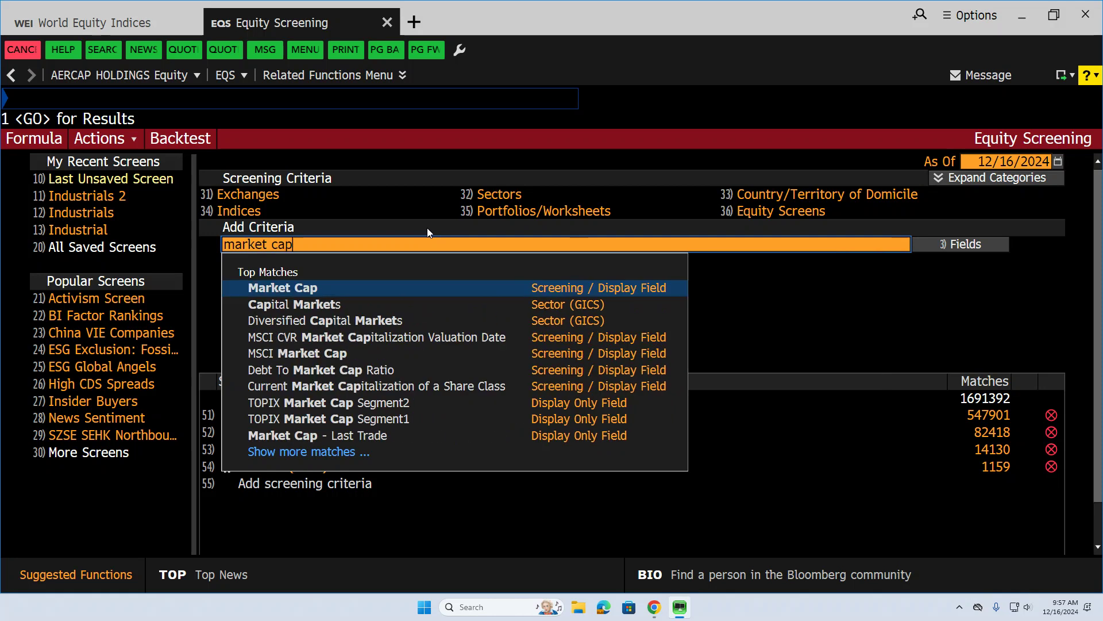
left_click(281, 289)
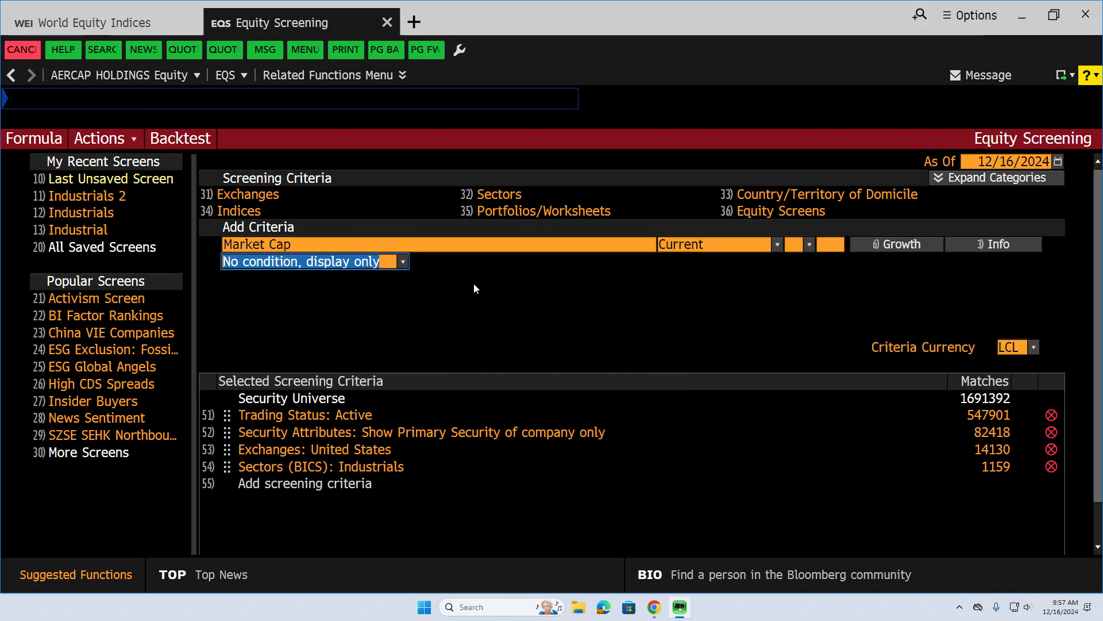
left_click(403, 264)
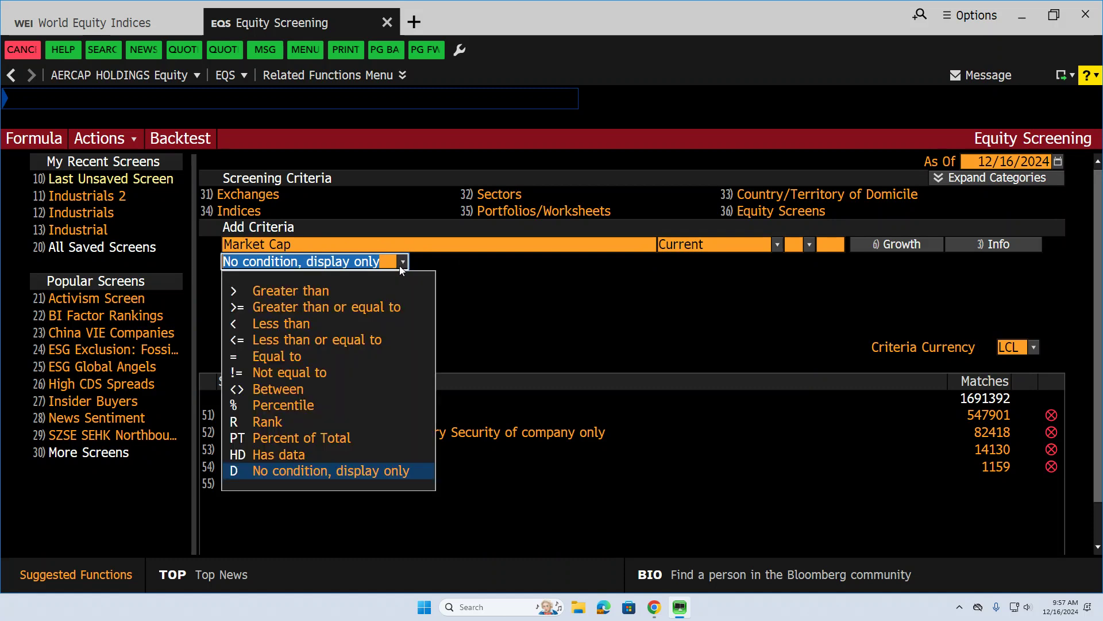
left_click(321, 391)
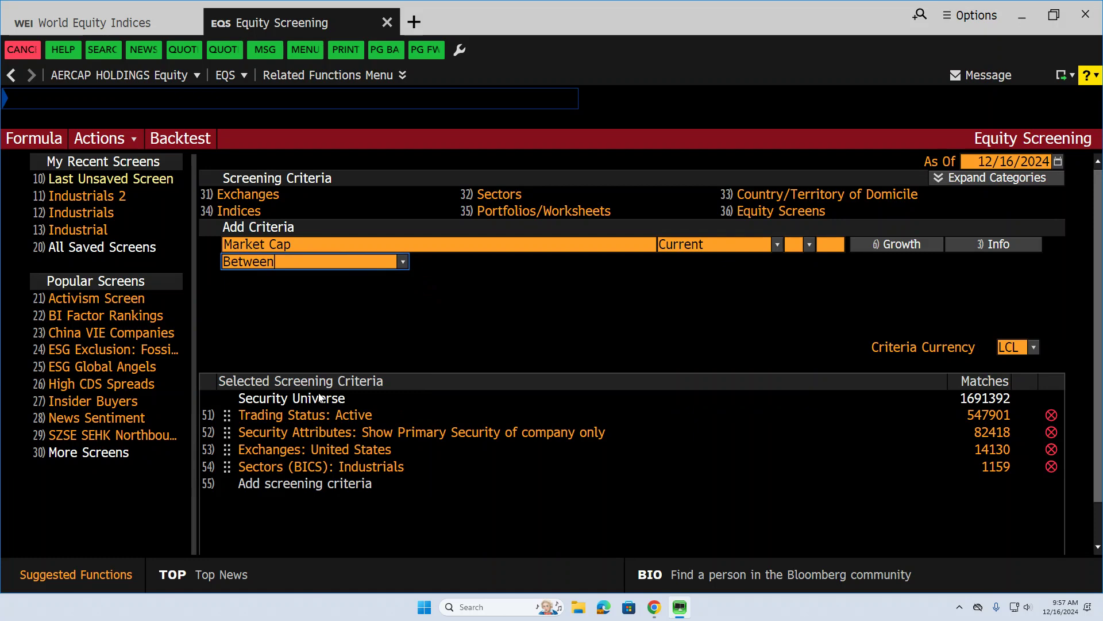
left_click(296, 281)
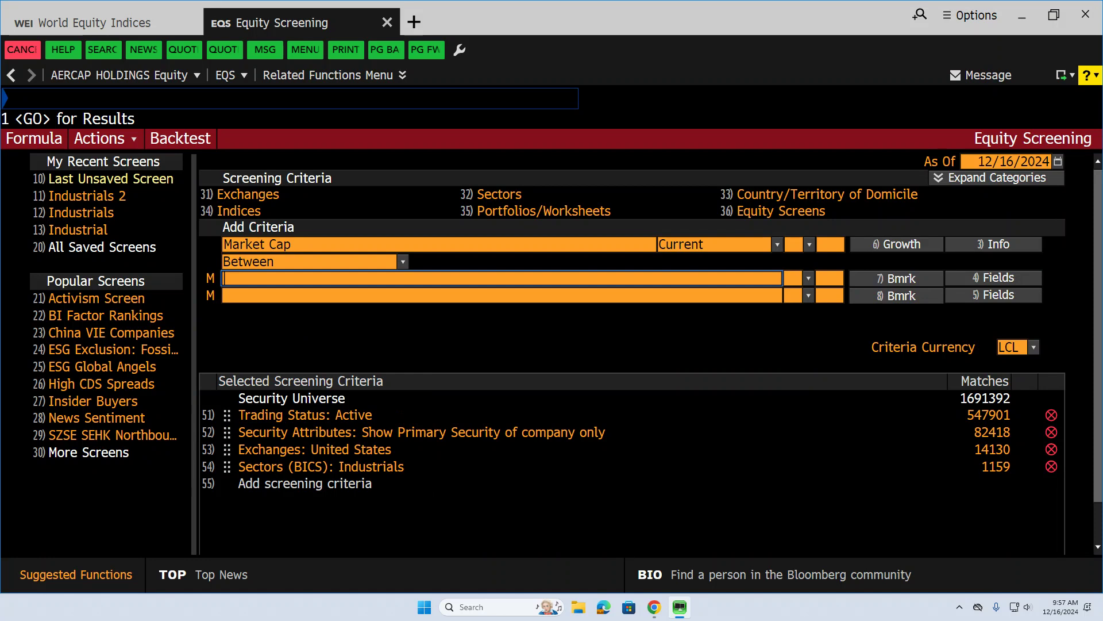
type("1500")
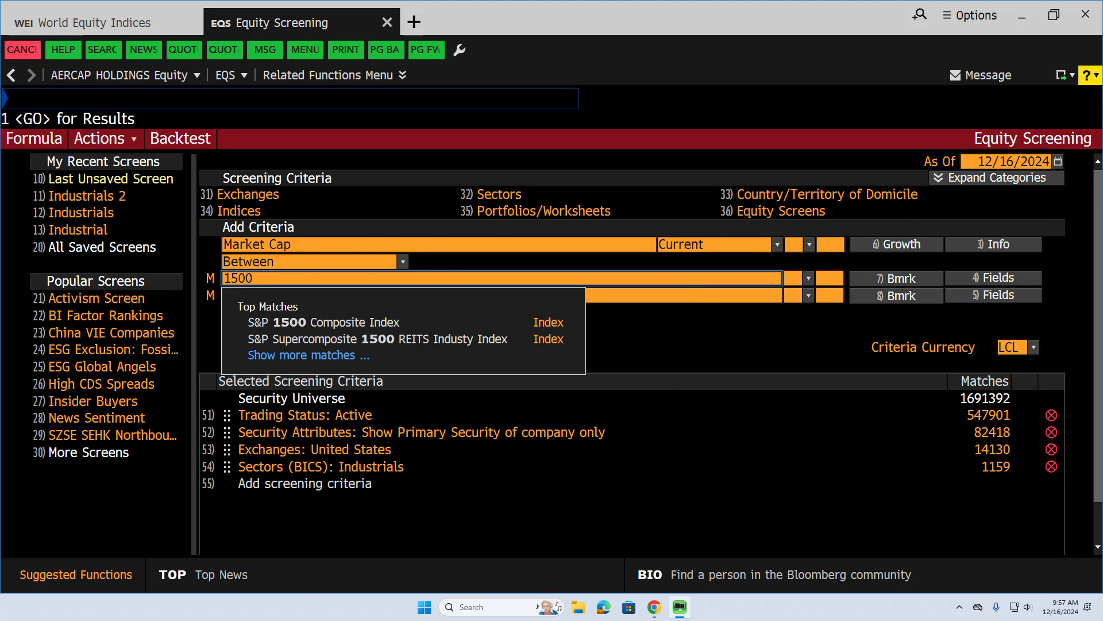
key("Tab")
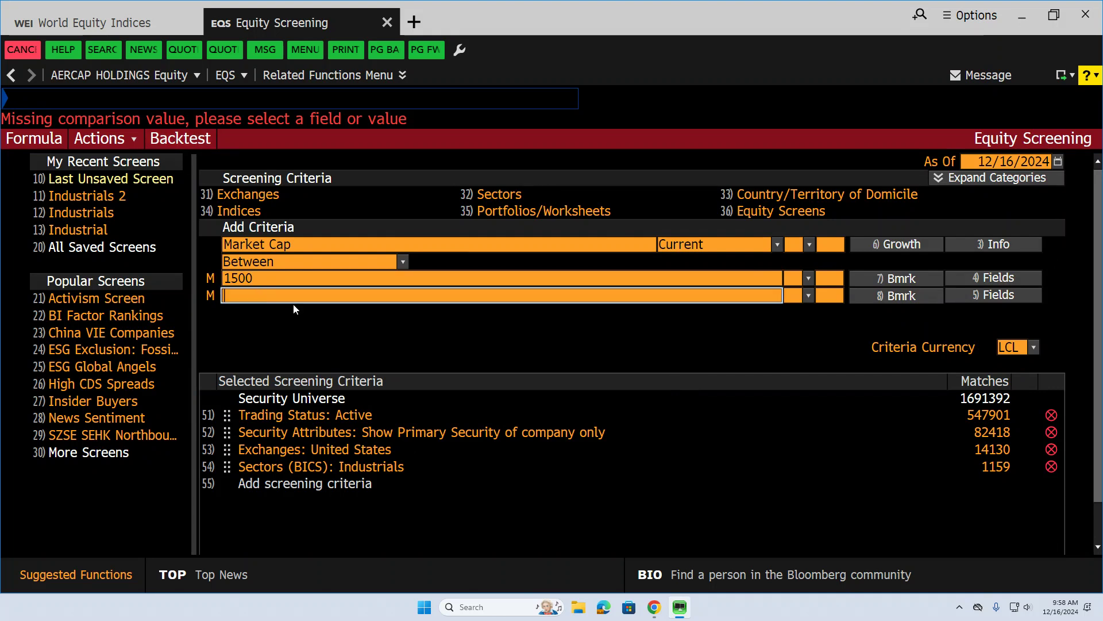
type("15")
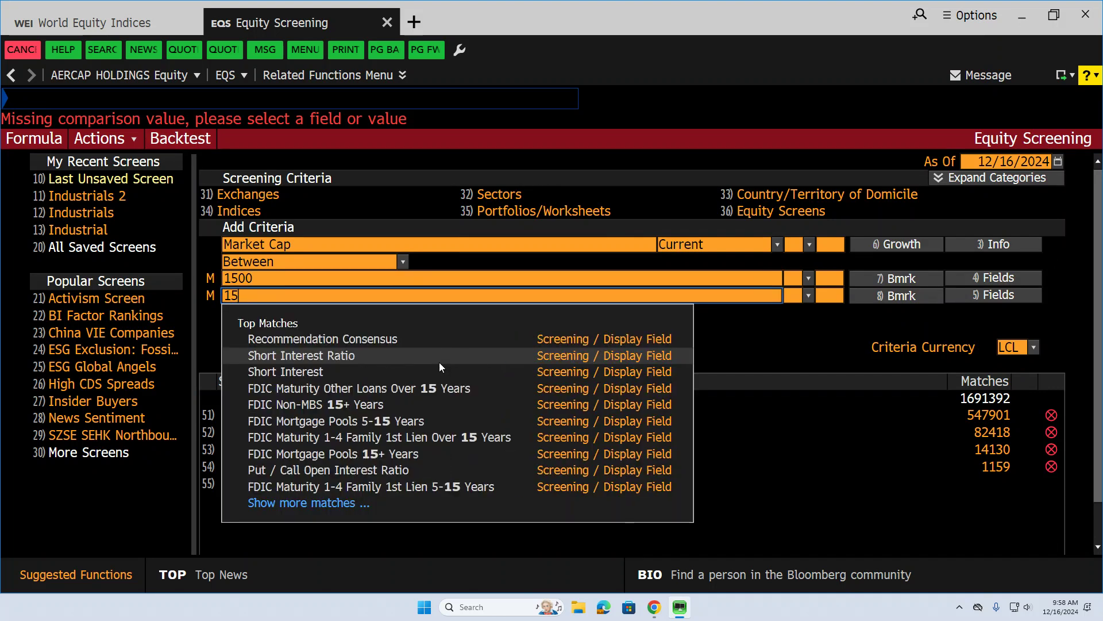
type("000")
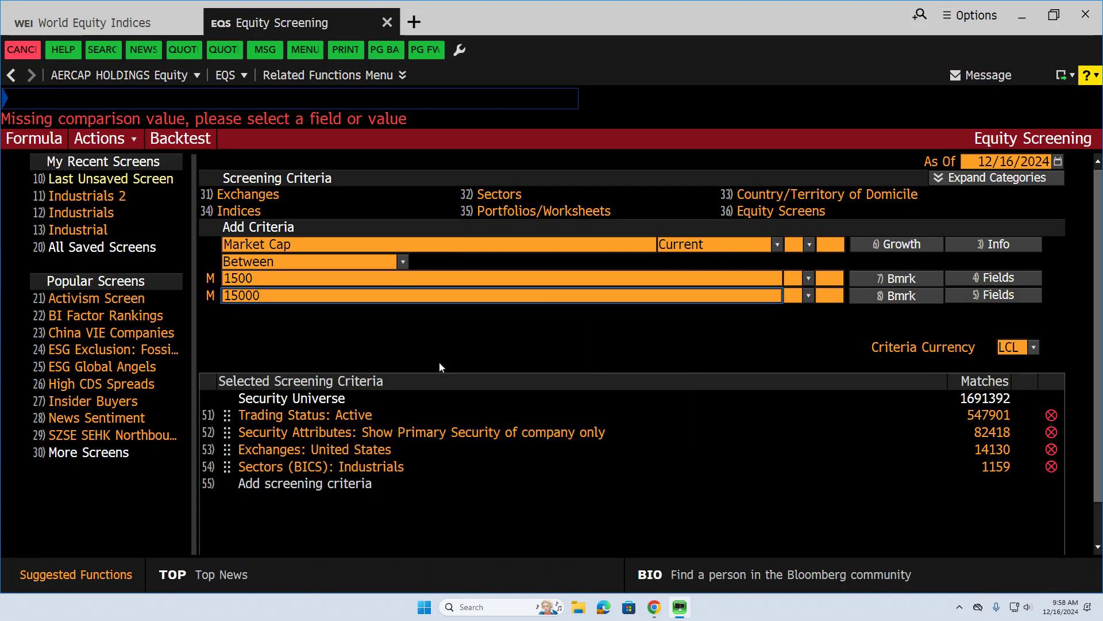
key("Return")
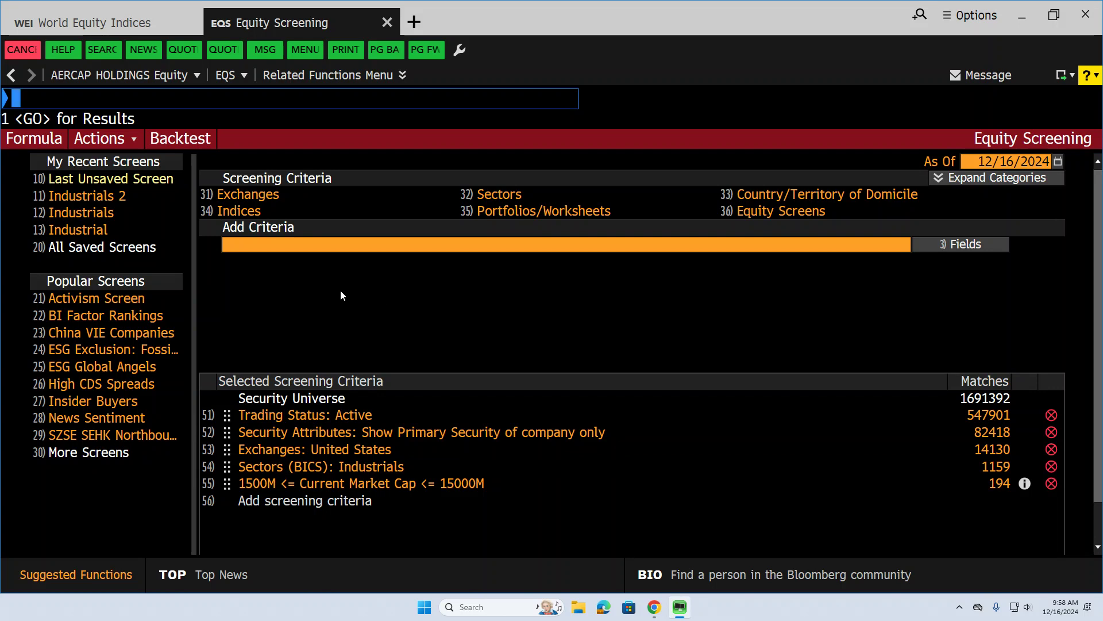
Step: Add a T12M Free Cash Flow greater than 0M criterion, trimming matches to 157
left_click(303, 244)
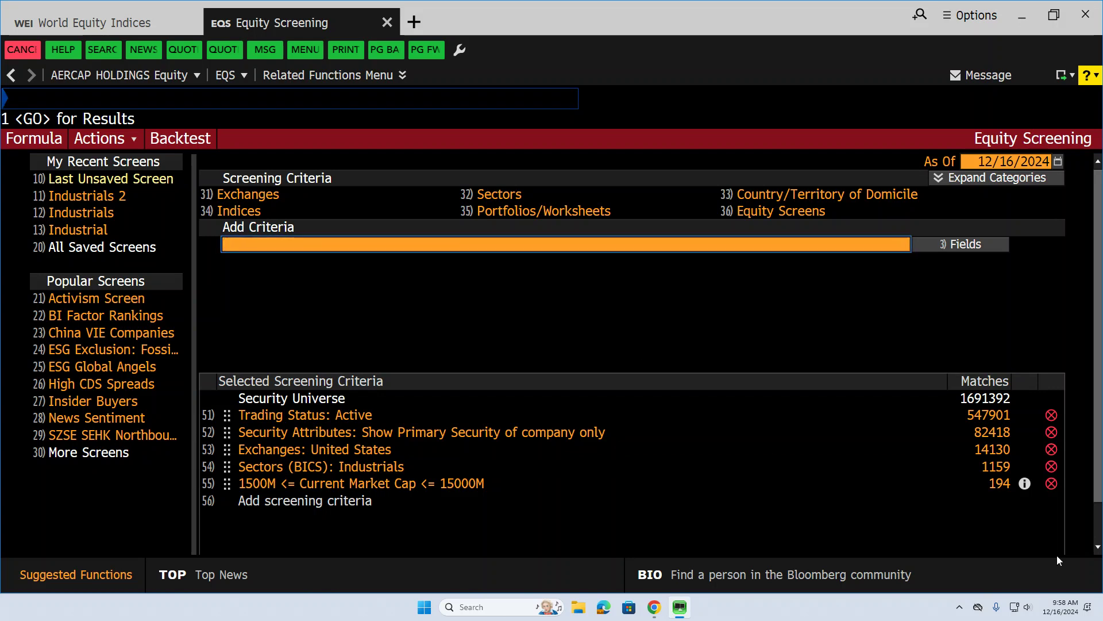
type("free ")
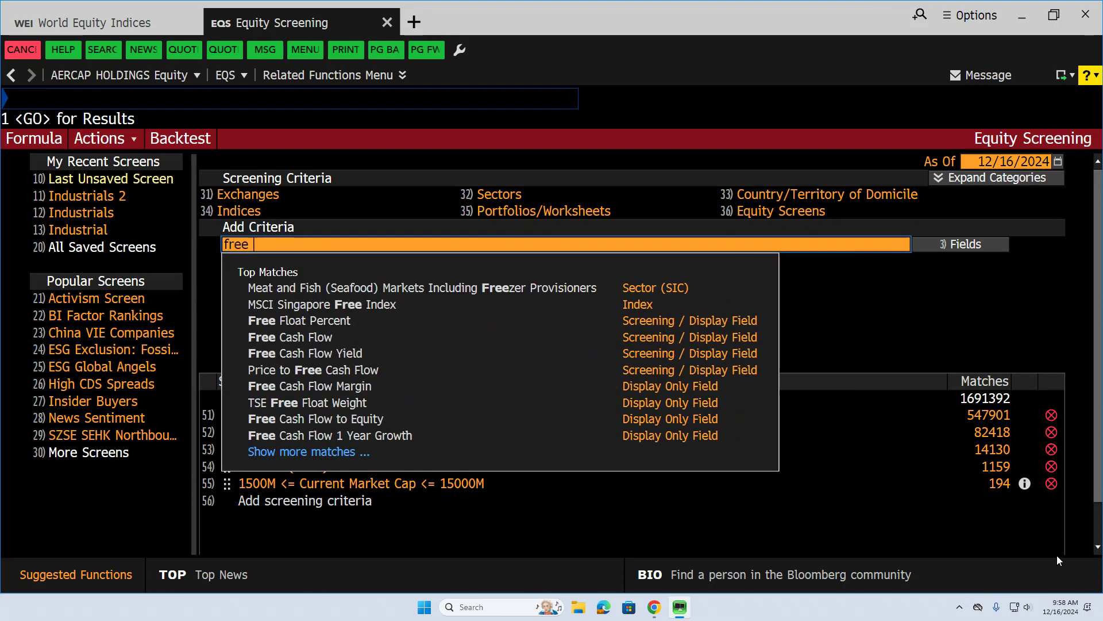
type("cash flow")
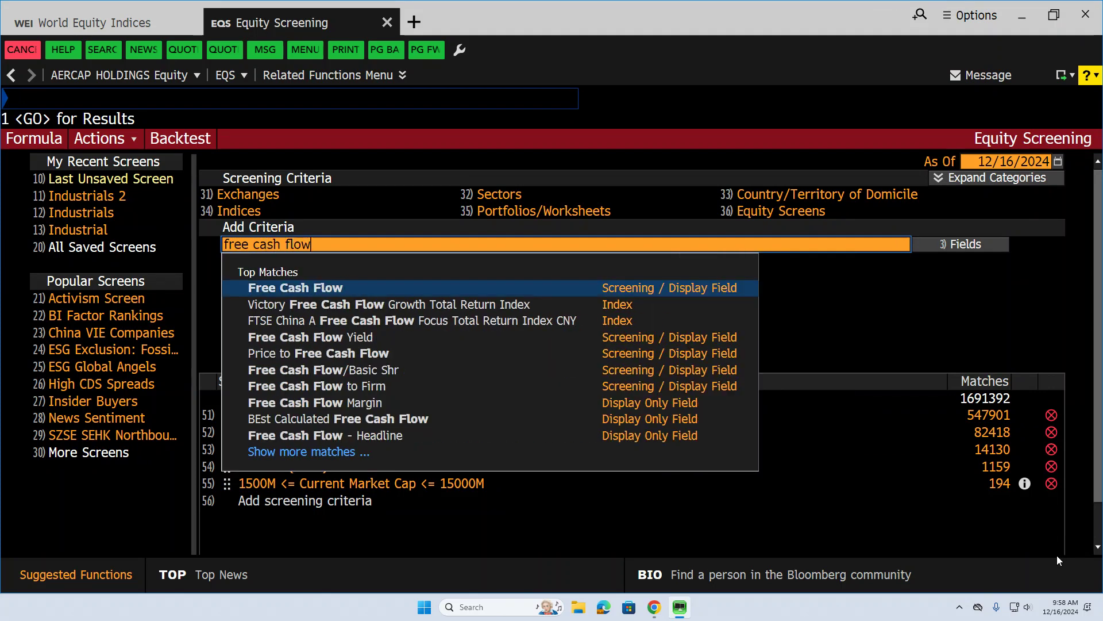
left_click(480, 286)
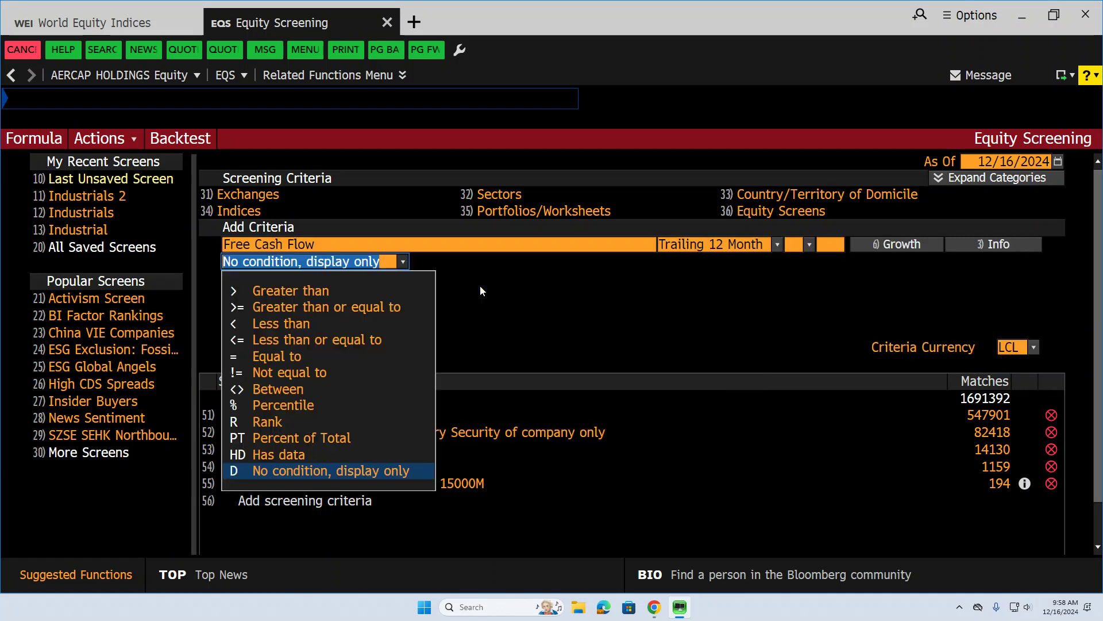
left_click(329, 292)
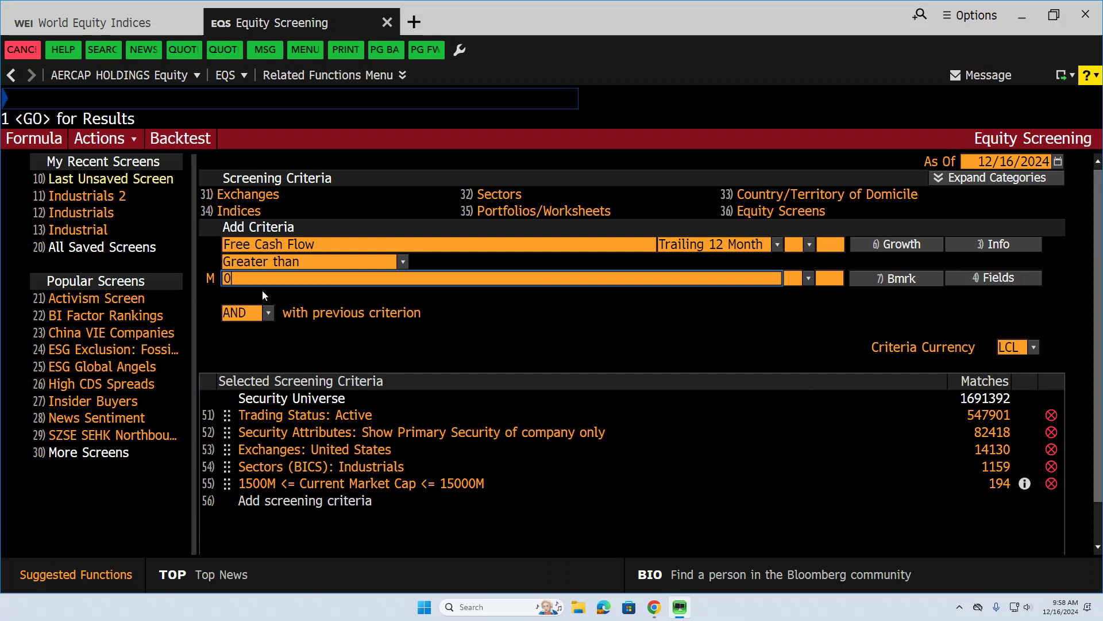
type("0")
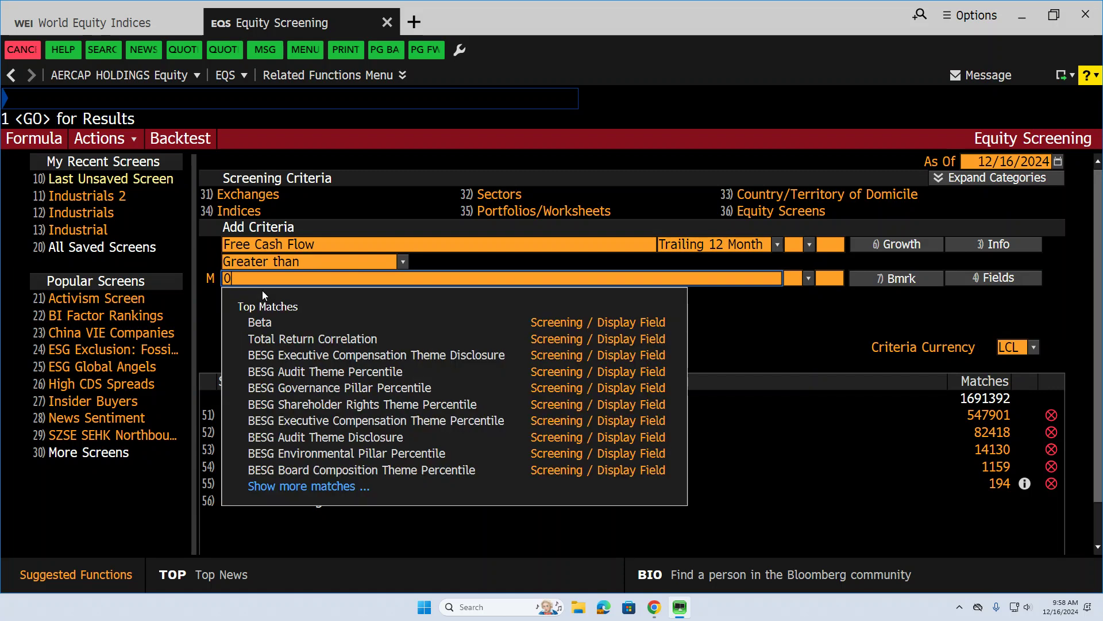
key("Return")
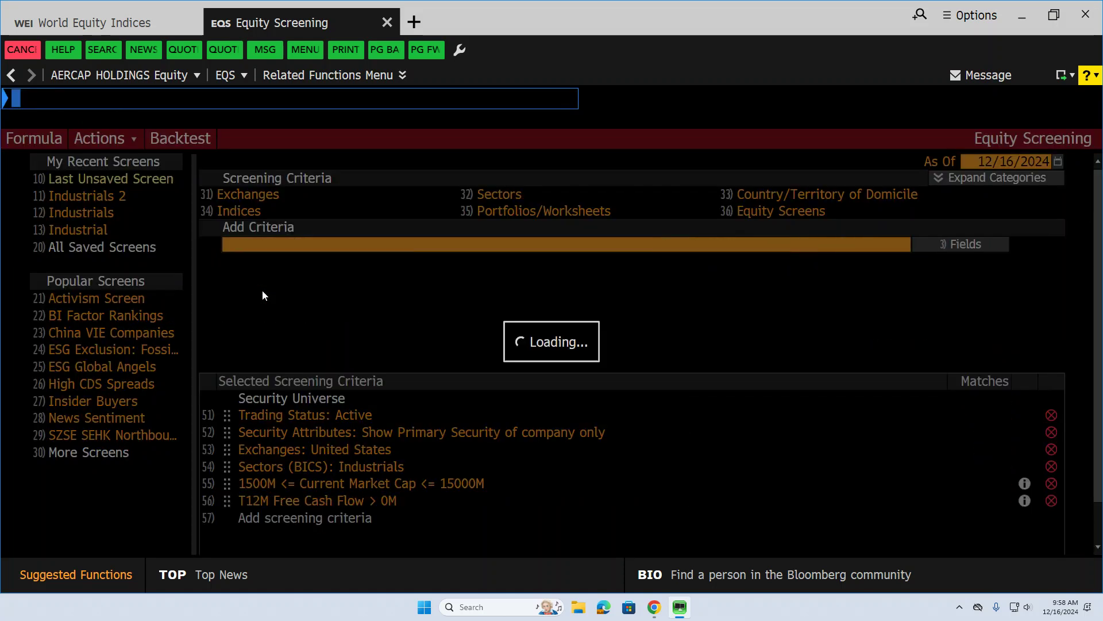
scroll(677, 356, "down", 1)
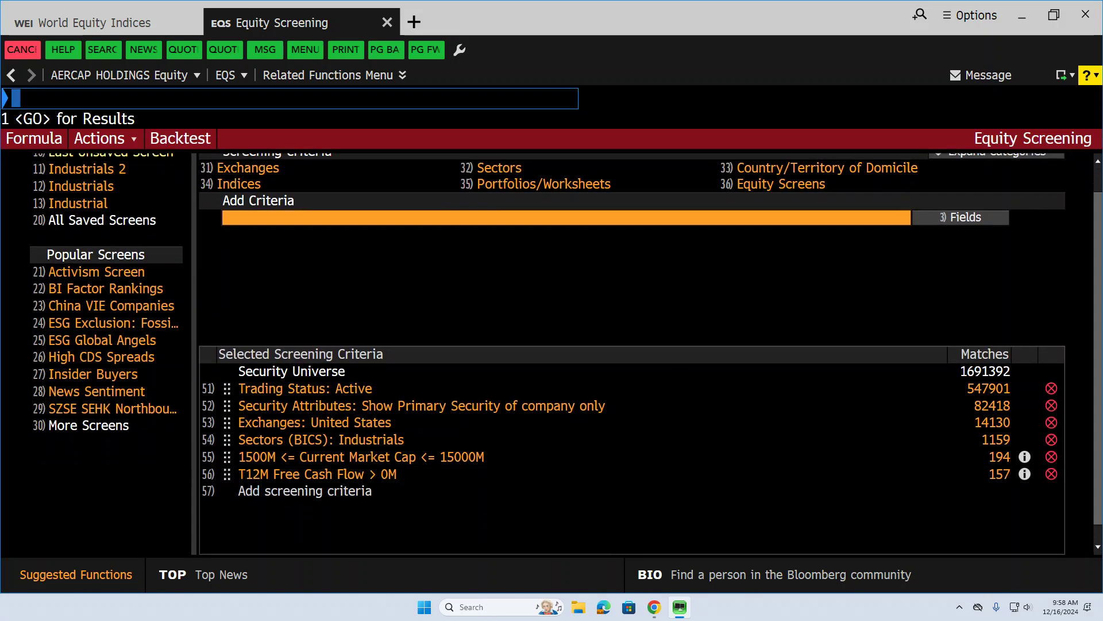
scroll(526, 227, "up", 1)
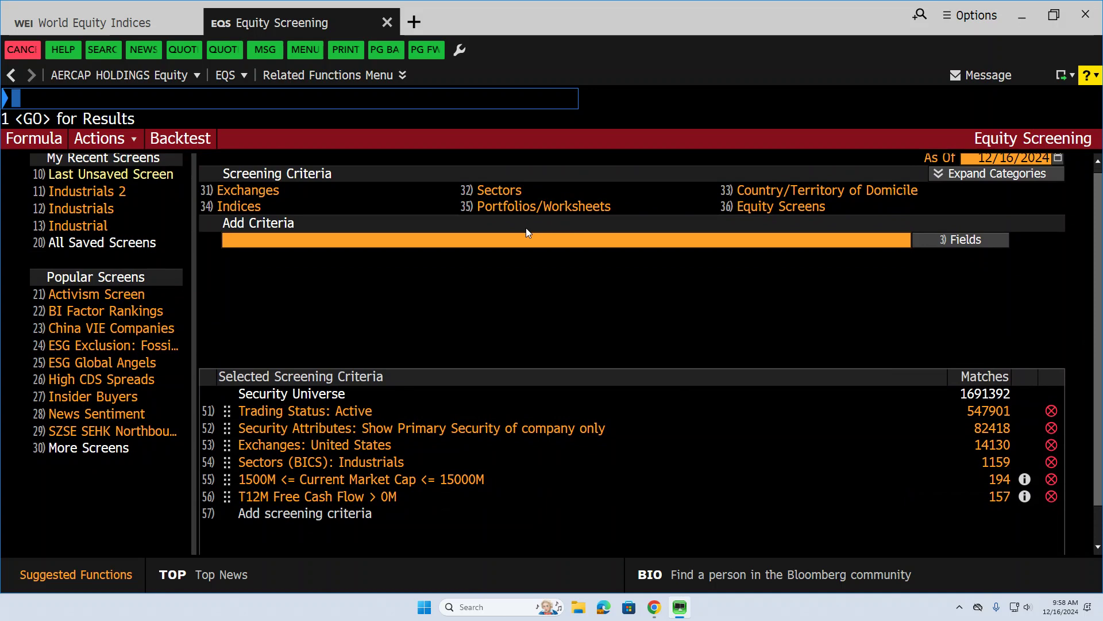
Step: Add a Latest Quarterly Revenue Growth Year over Year greater than 5 criterion, leaving 73 matches
left_click(526, 230)
type("reve")
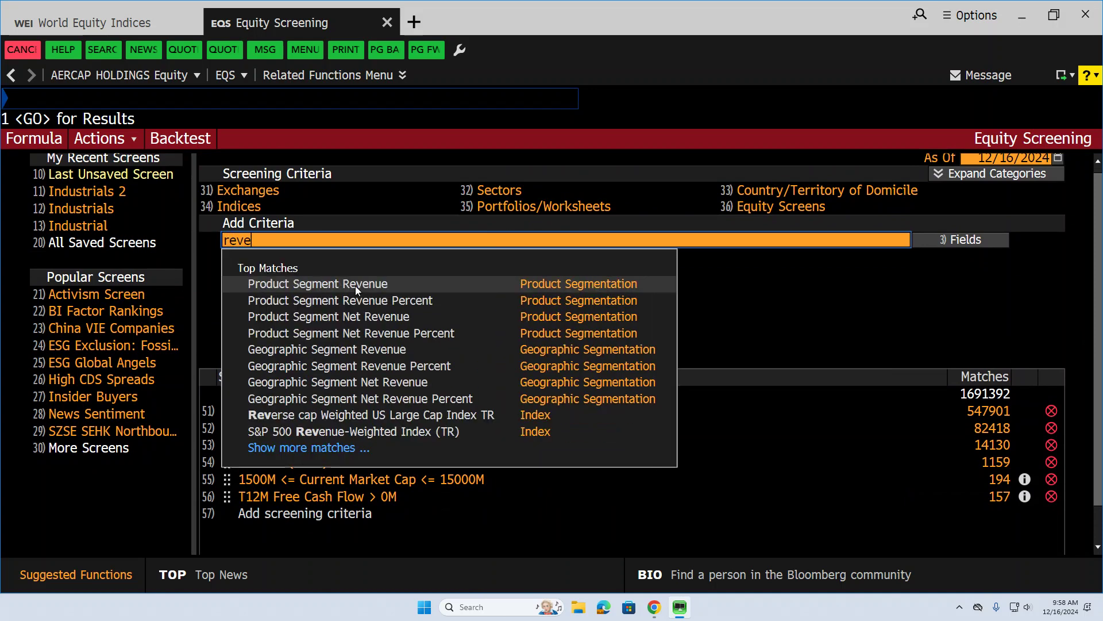
type("nue gro")
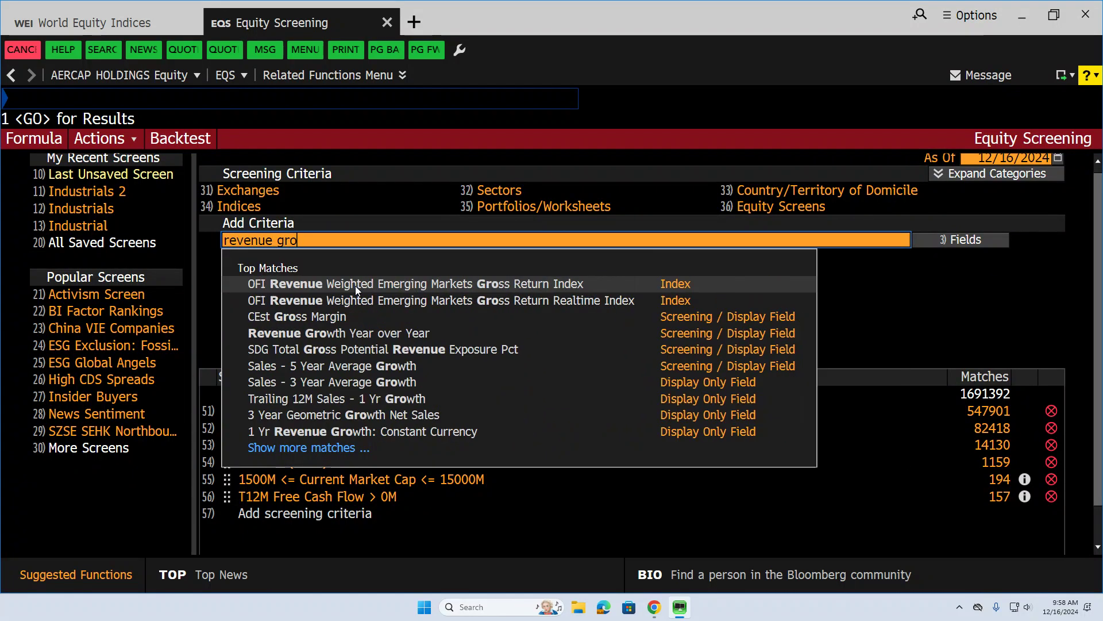
type("wth")
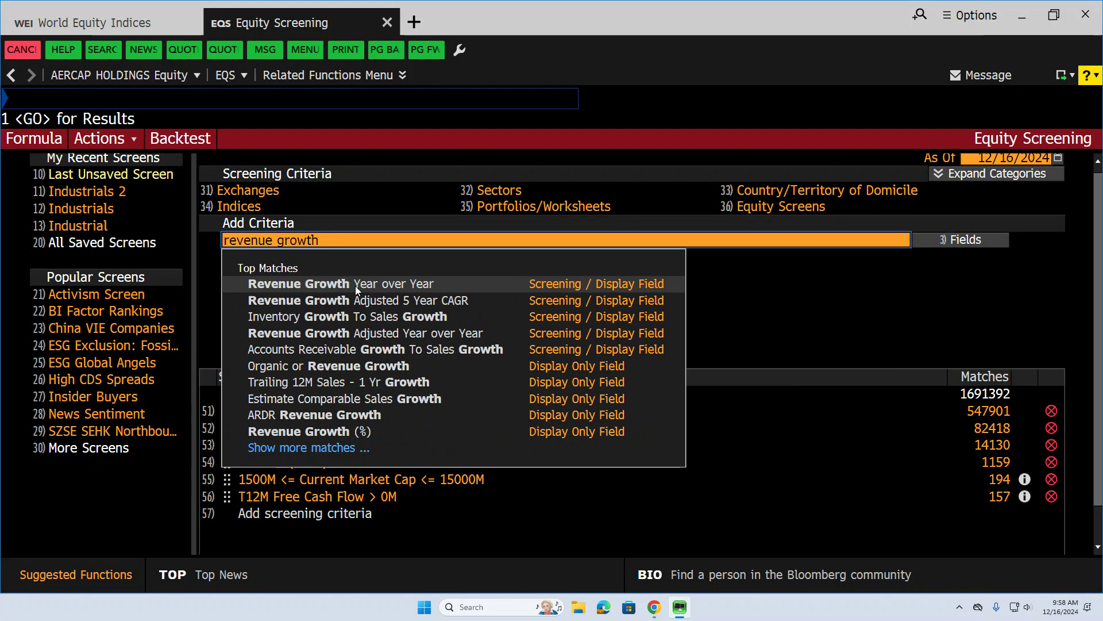
left_click(359, 285)
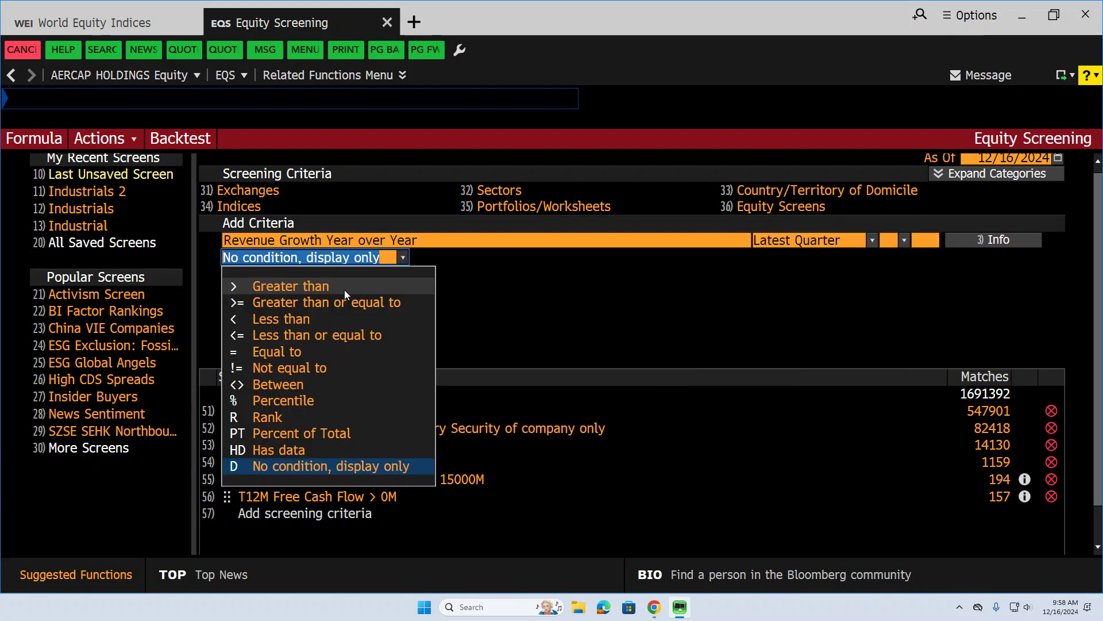
left_click(343, 288)
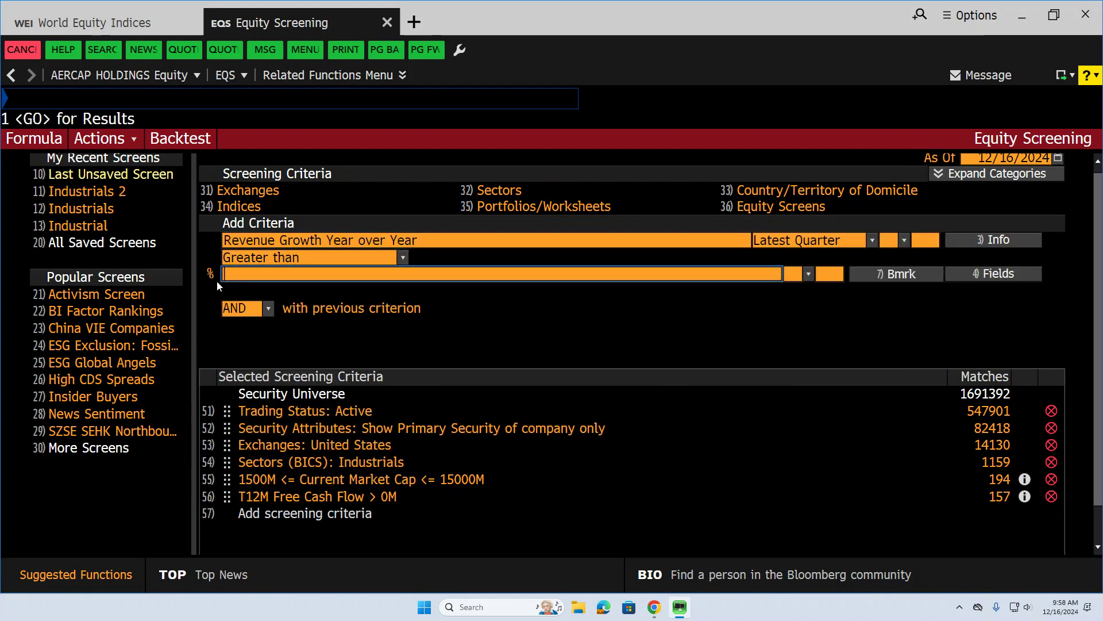
type("5")
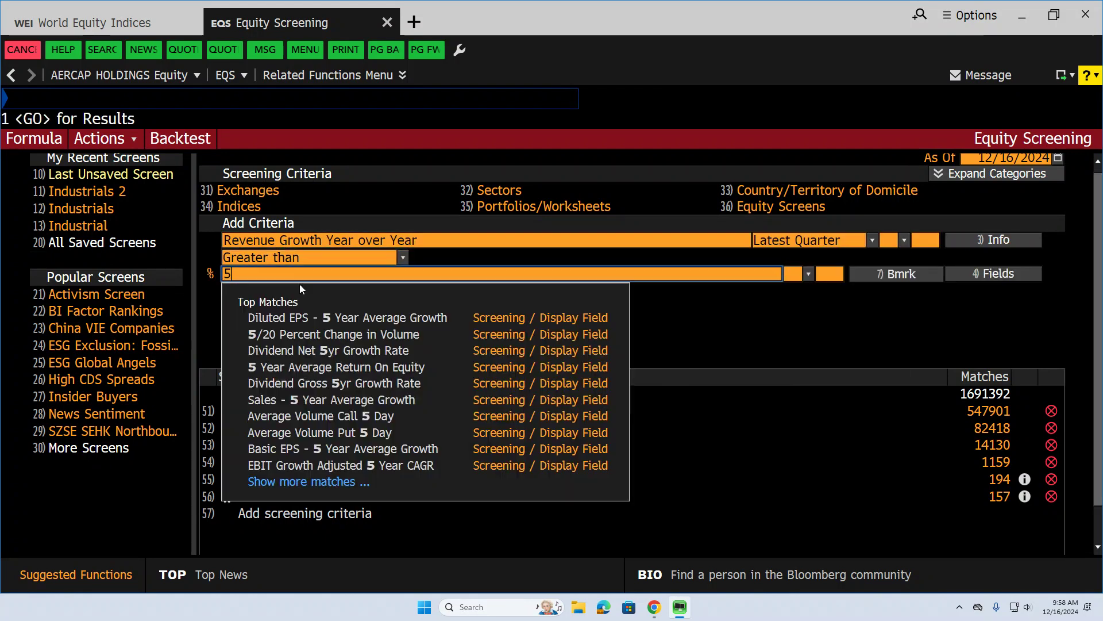
key("Return")
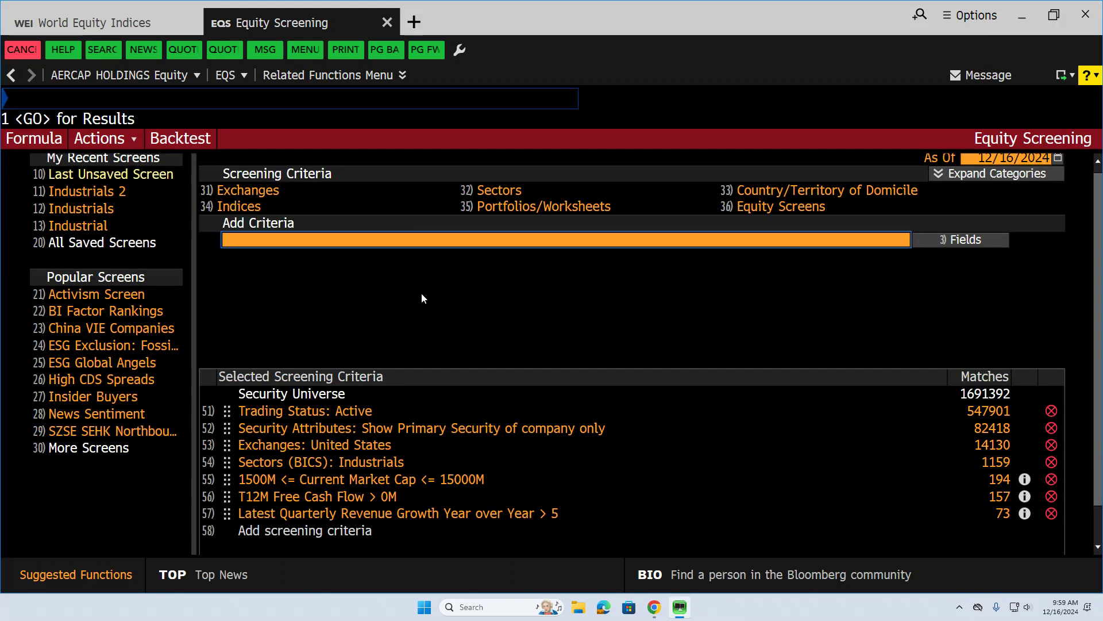
Step: Add a Current Price Earnings Ratio (P/E) less than or equal to 30 criterion, leaving 40 matches
type("price")
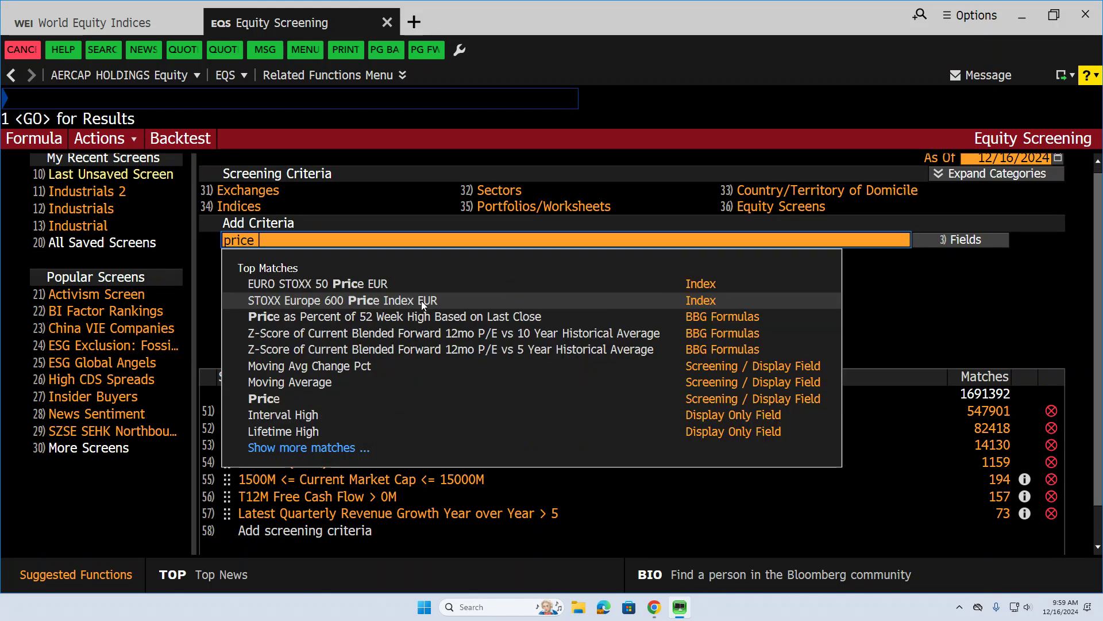
type(" earn")
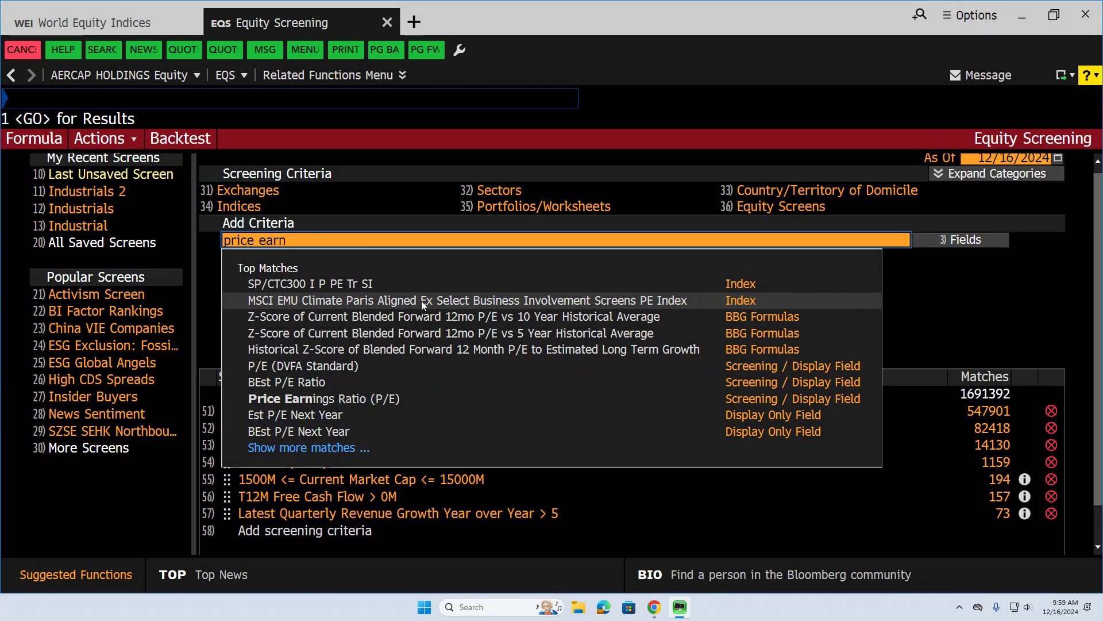
type("ing")
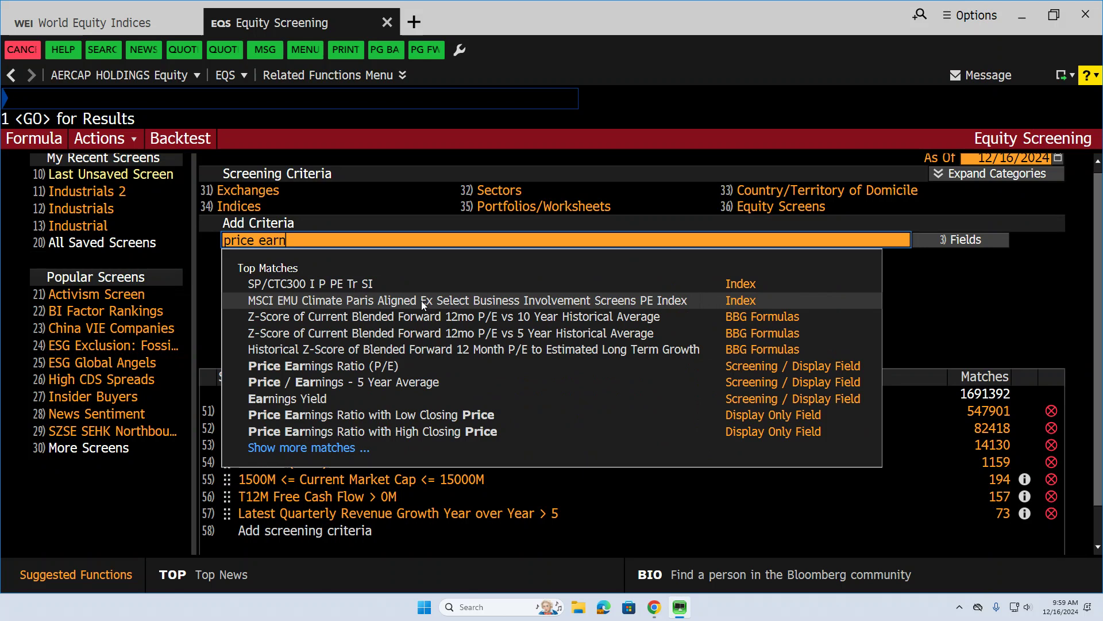
type(" sa")
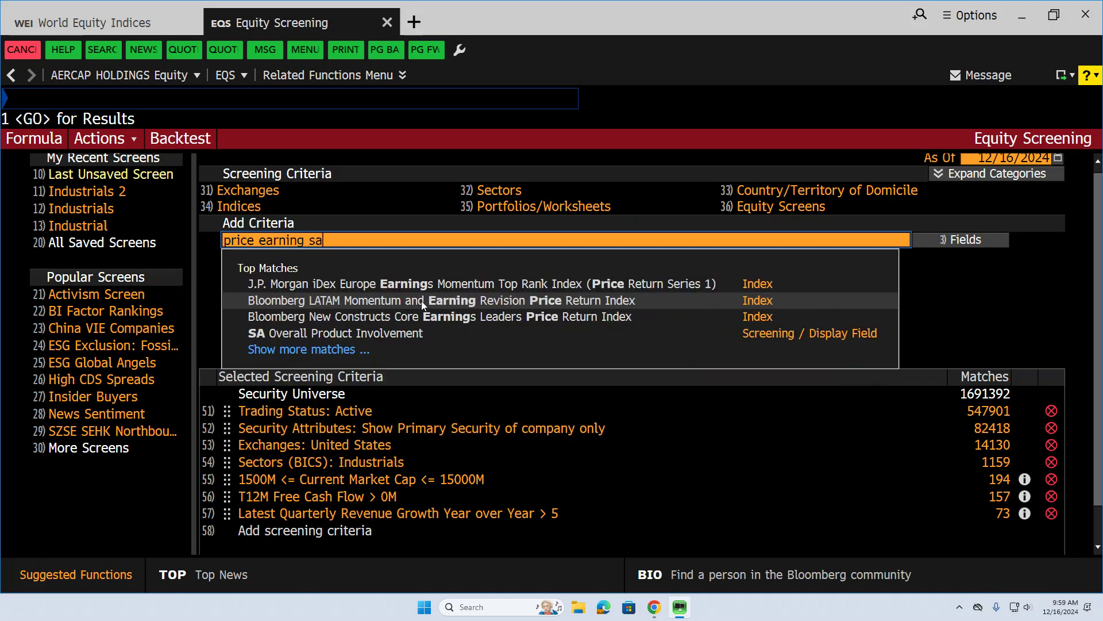
key("BackSpace")
key("BackSpace")
type("rate")
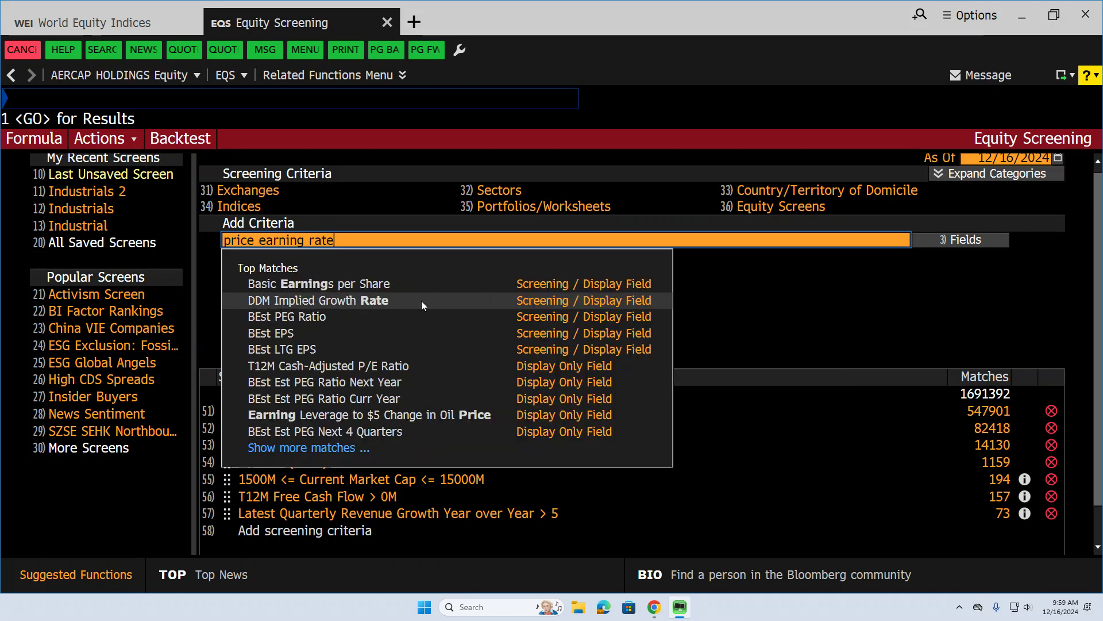
key("BackSpace")
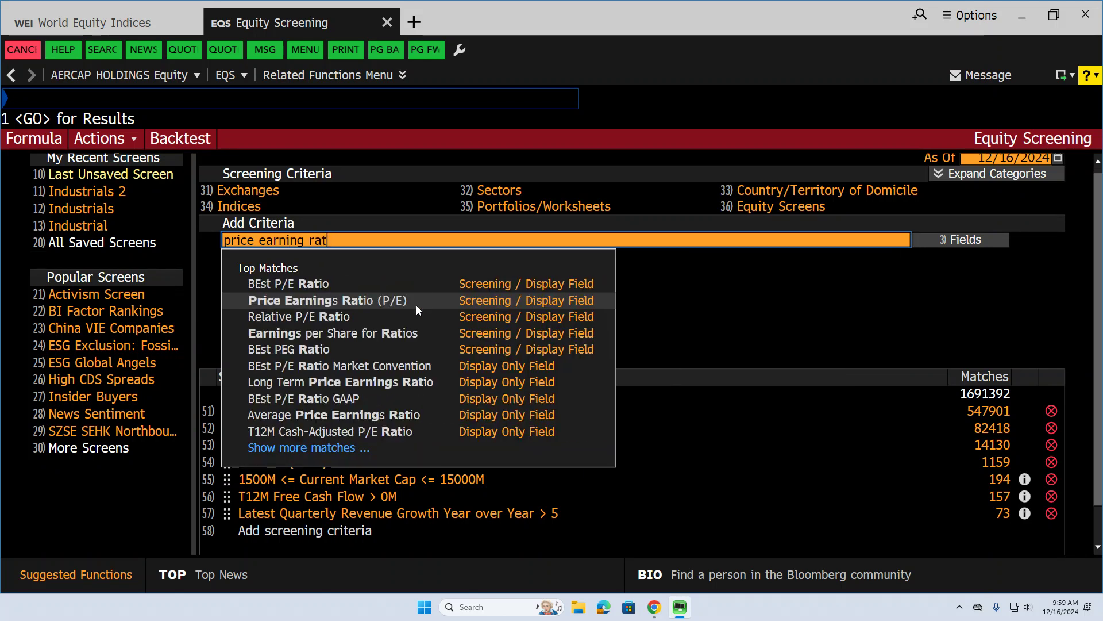
left_click(366, 299)
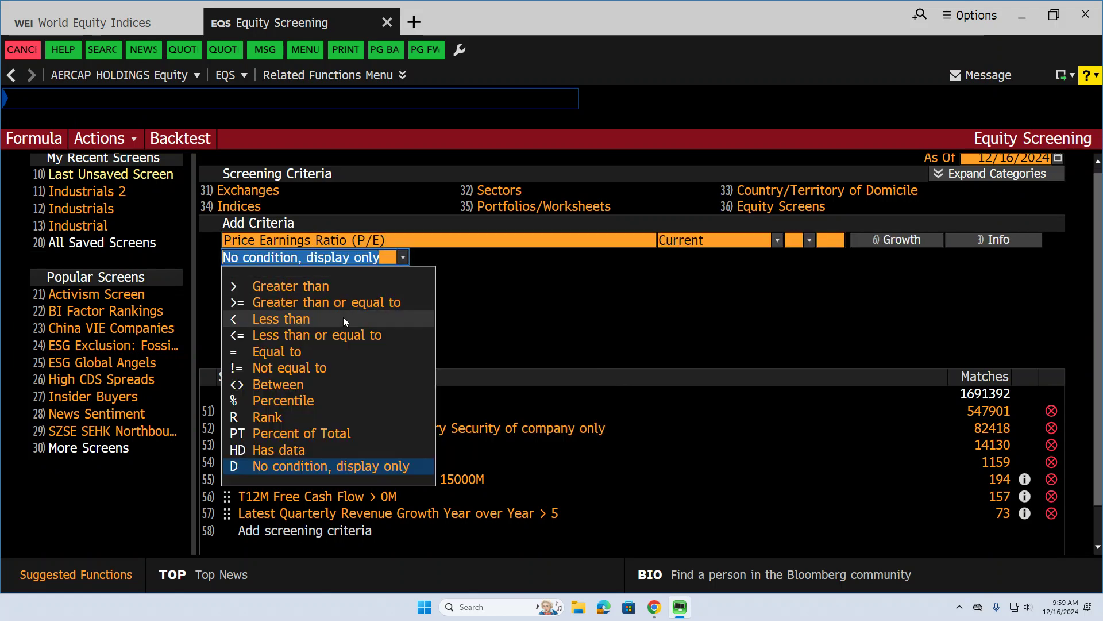
left_click(333, 329)
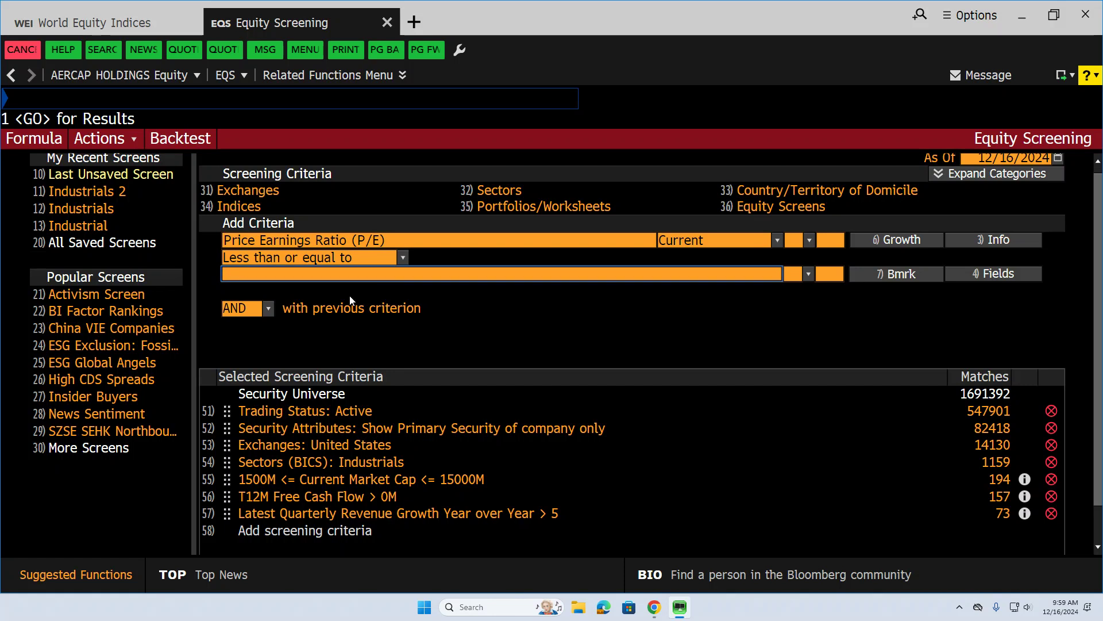
type("30")
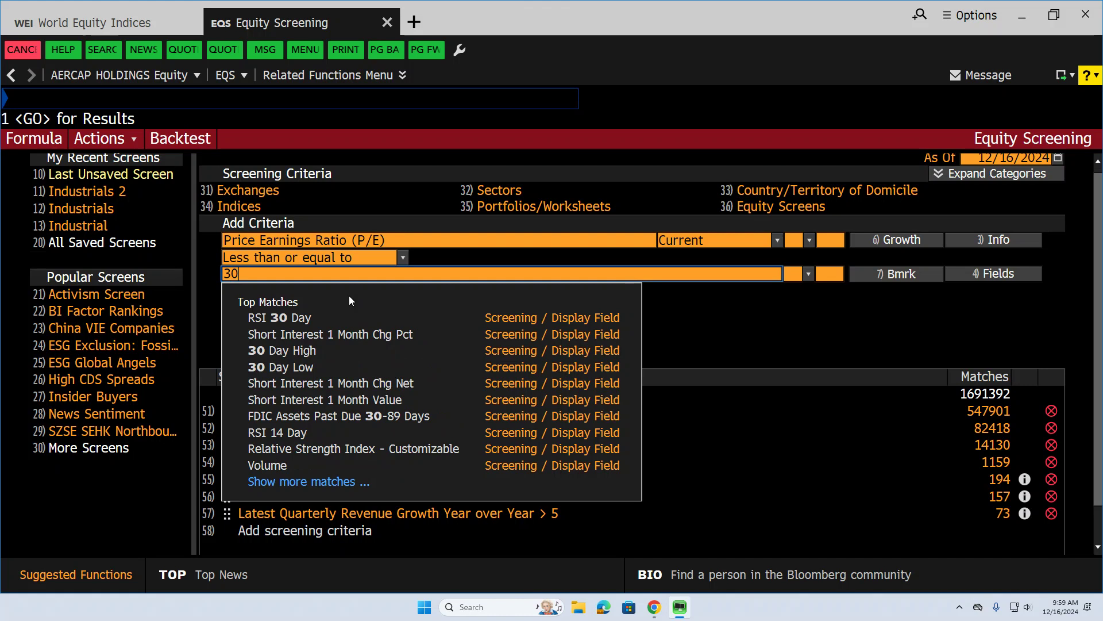
key("Return")
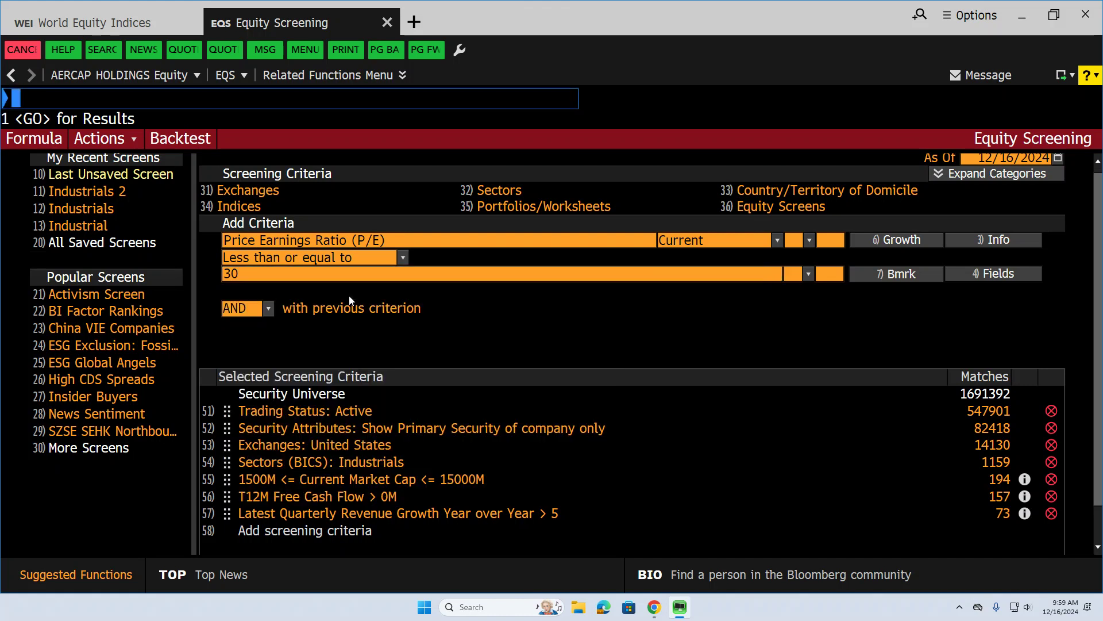
scroll(1006, 431, "down", 2)
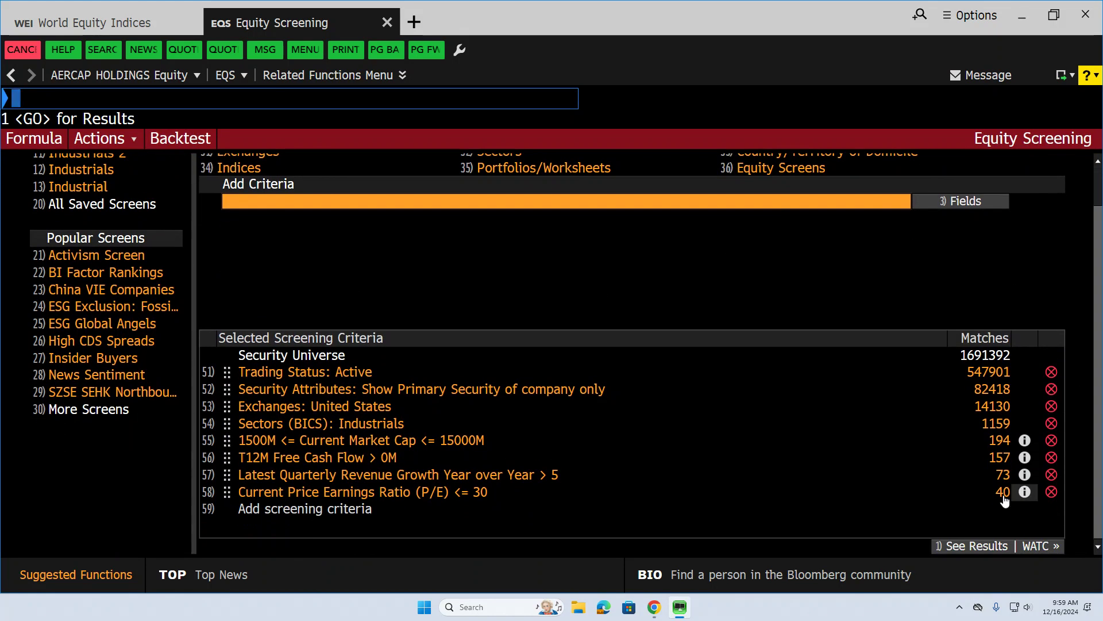
scroll(1094, 313, "up", 2)
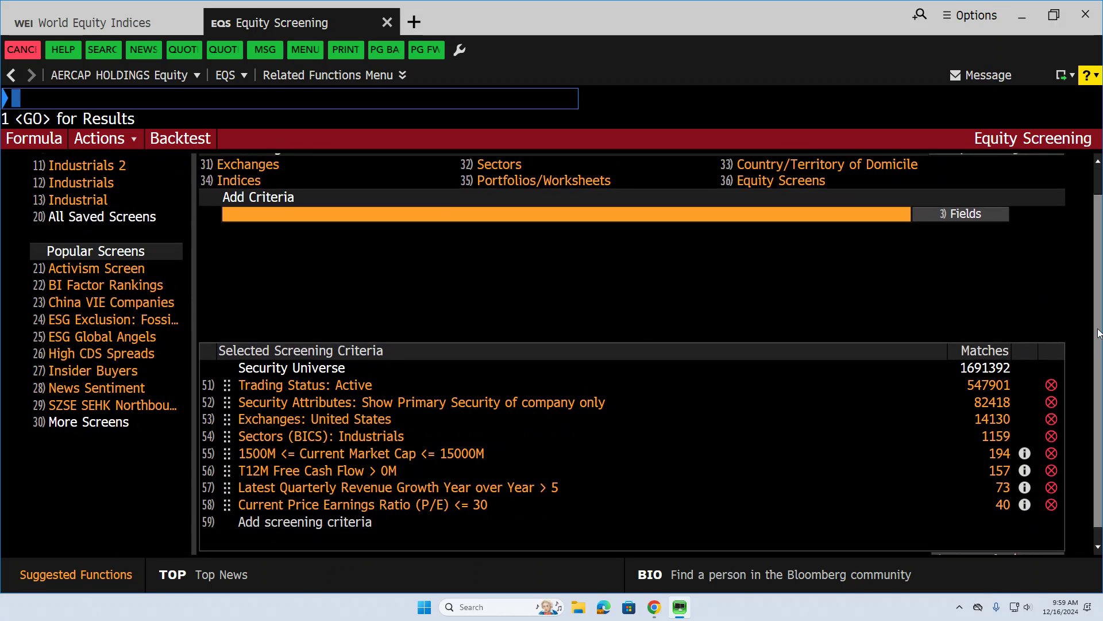
scroll(1095, 313, "up", 1)
scroll(1089, 301, "down", 2)
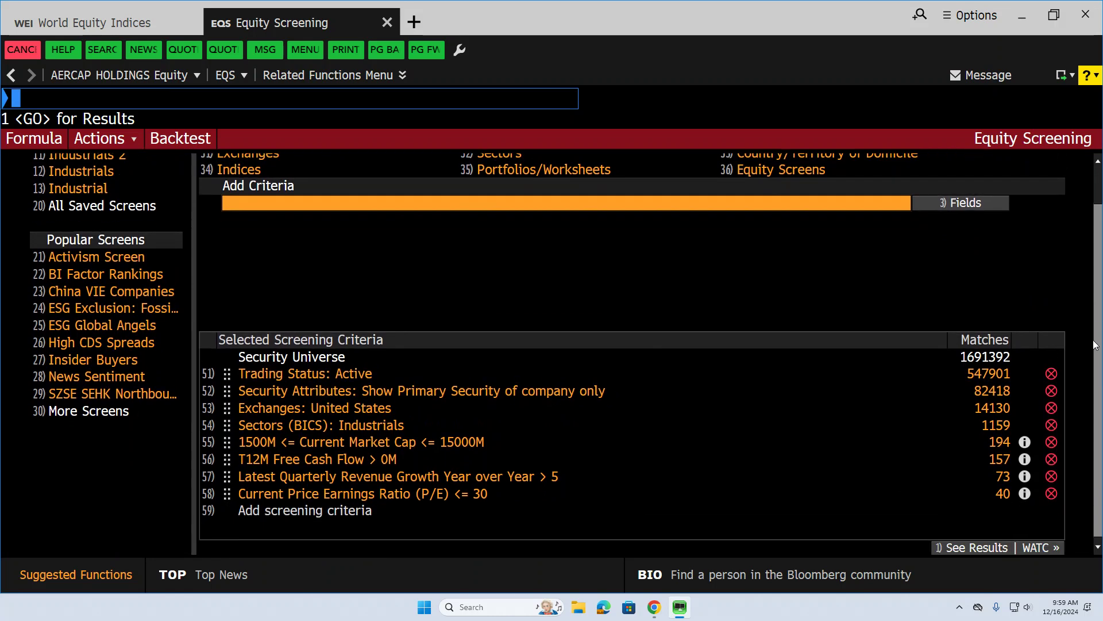
scroll(1084, 290, "up", 2)
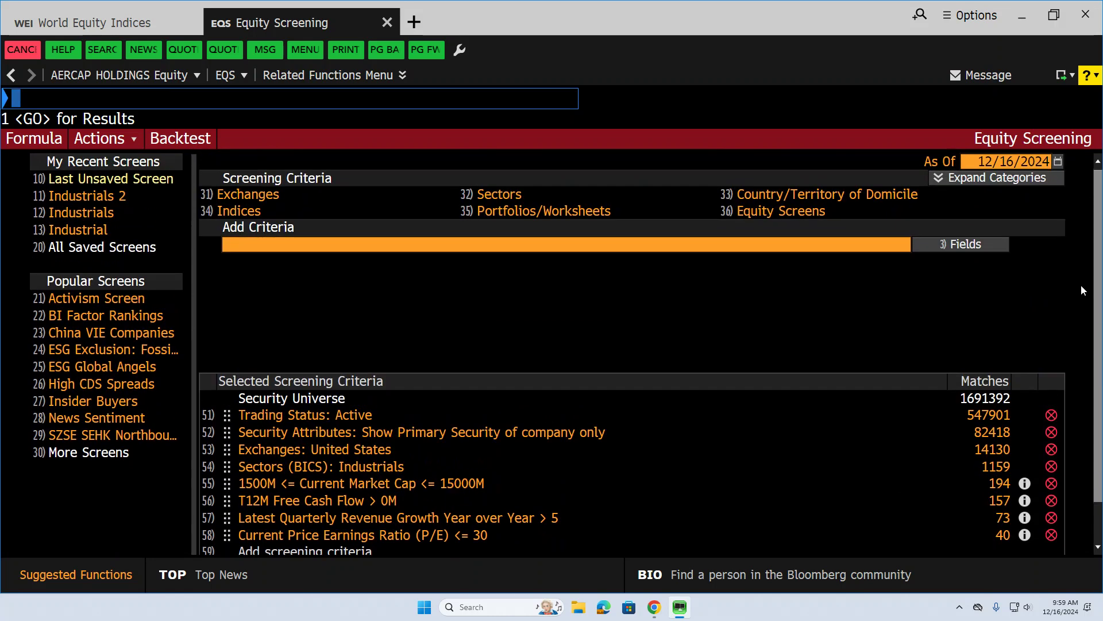
Step: Add a Total Return greater than 10 criterion over 1 Year, narrowing matches to 30
left_click(483, 242)
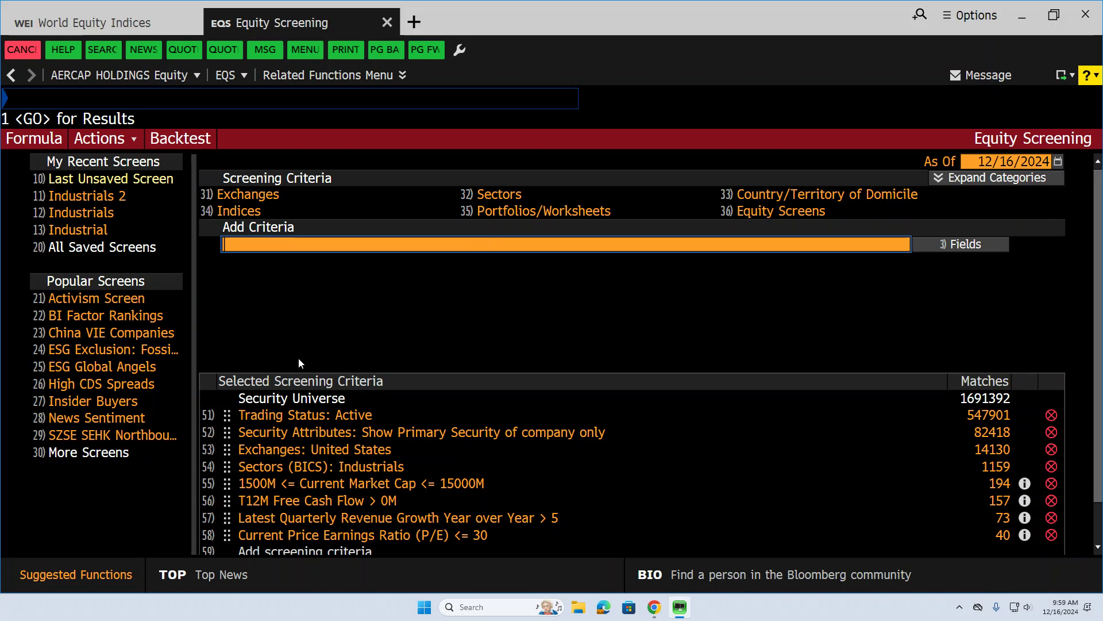
type("total")
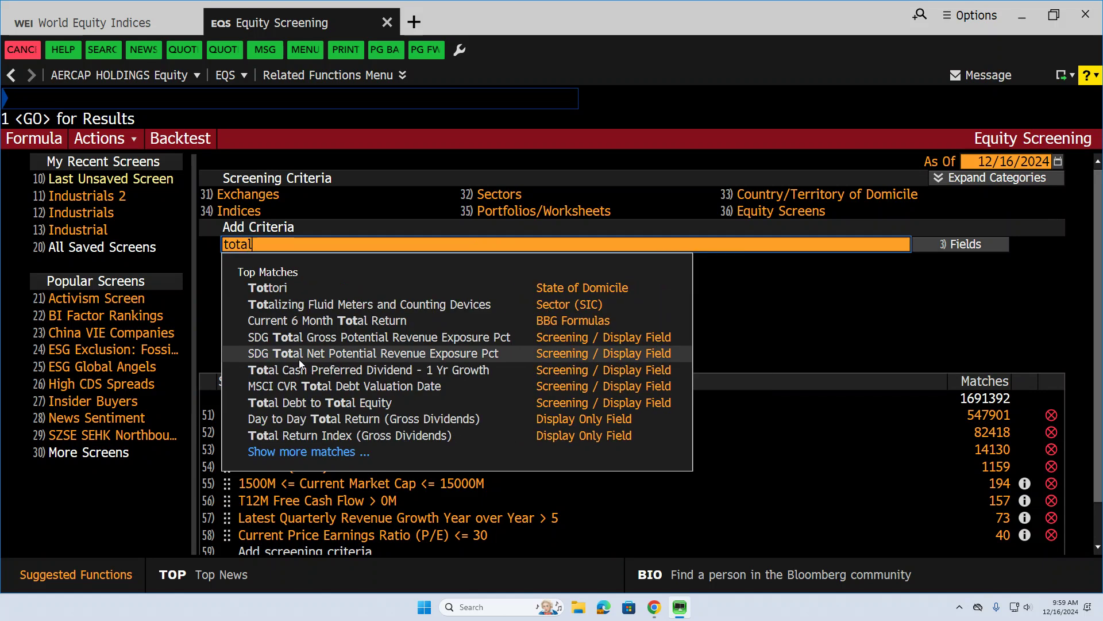
type(" ret")
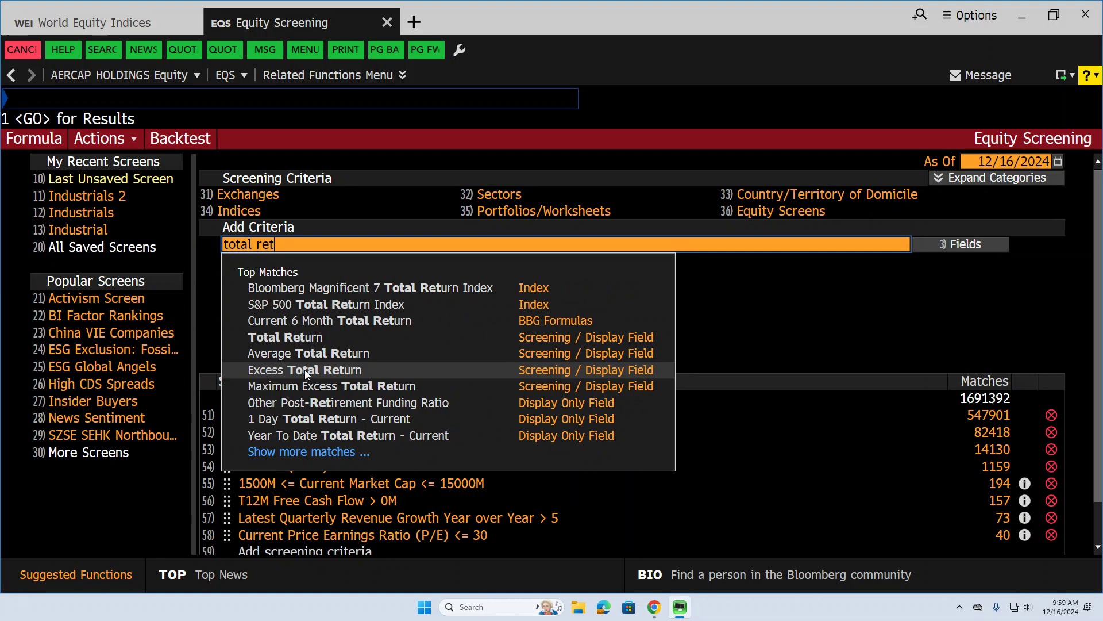
type("rurn")
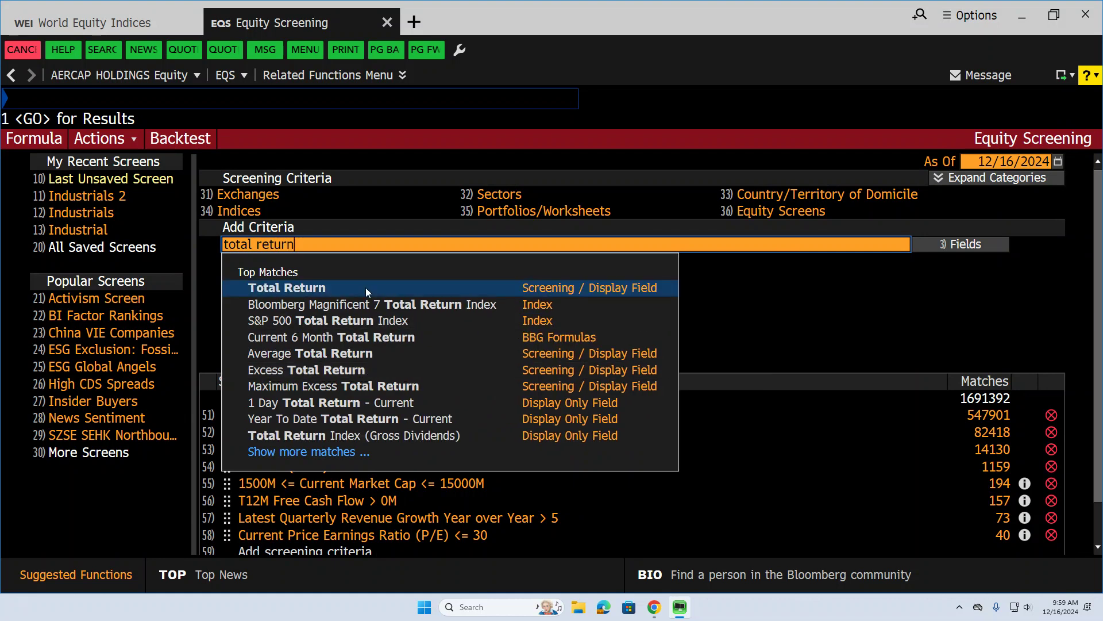
left_click(365, 288)
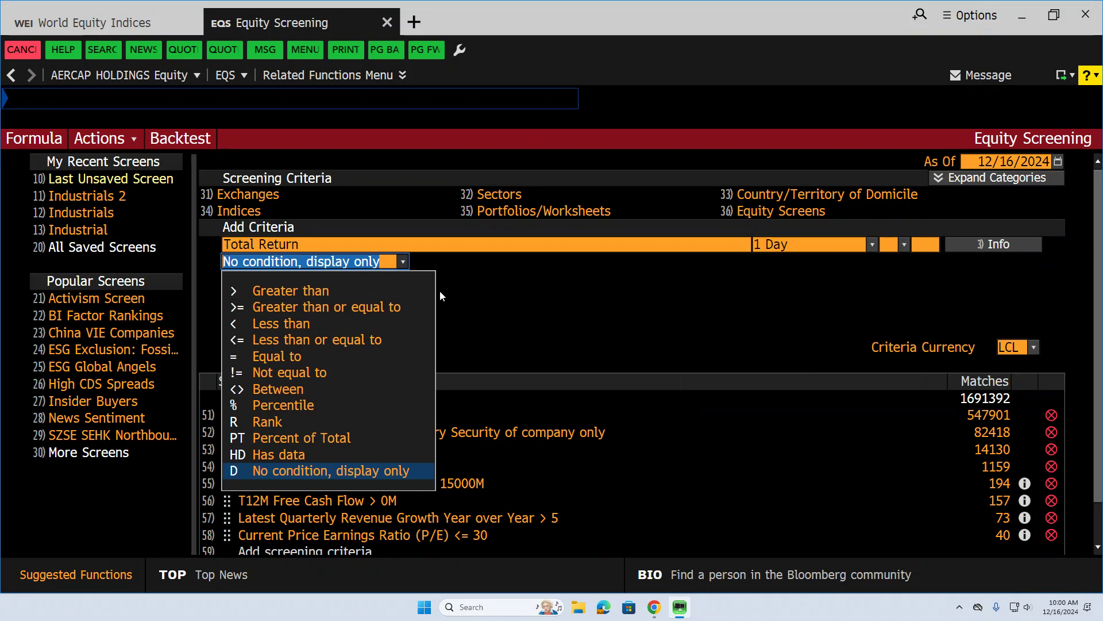
left_click(368, 294)
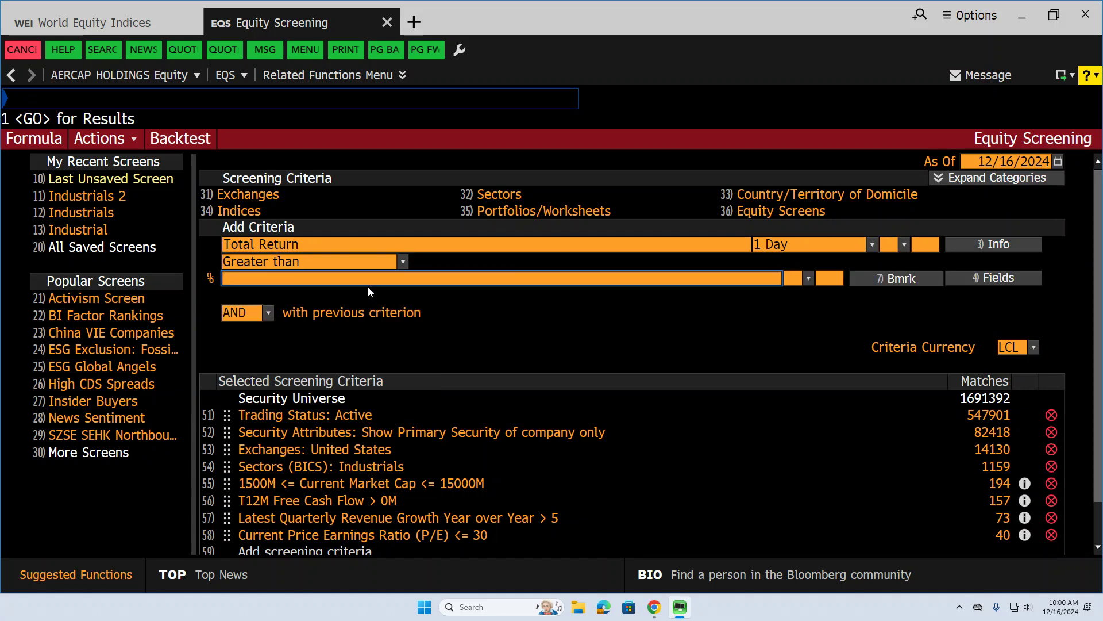
left_click(368, 283)
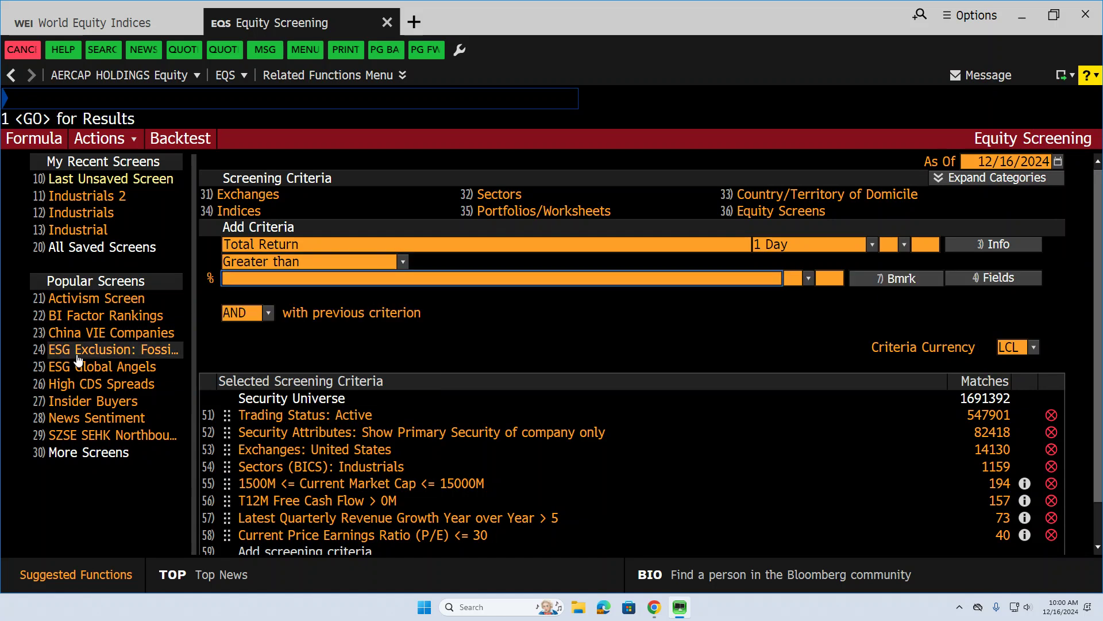
type("10")
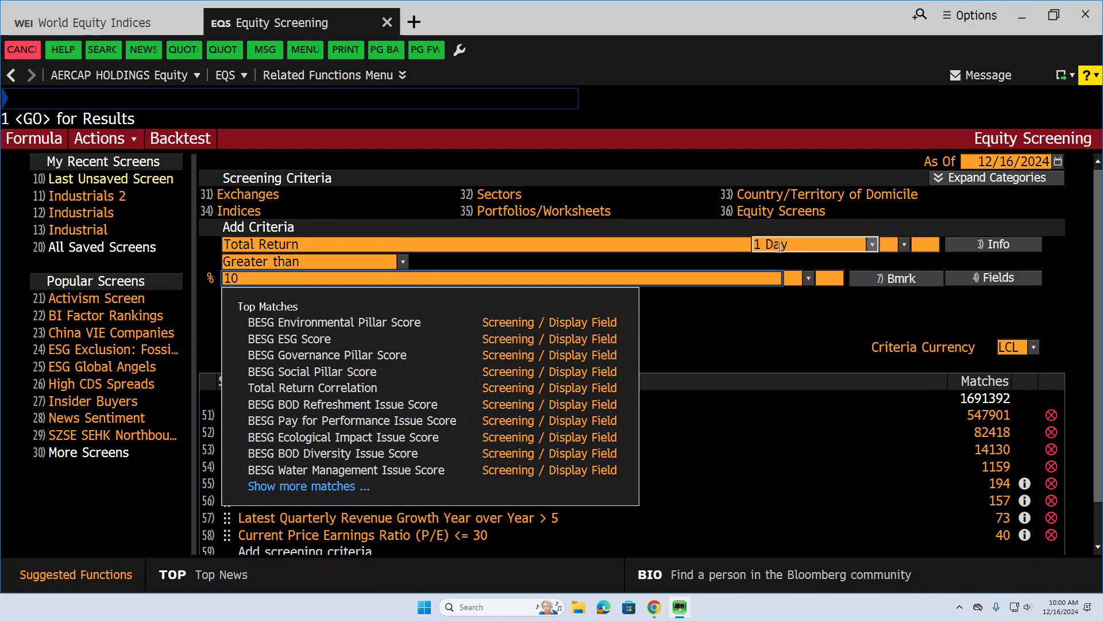
left_click(872, 245)
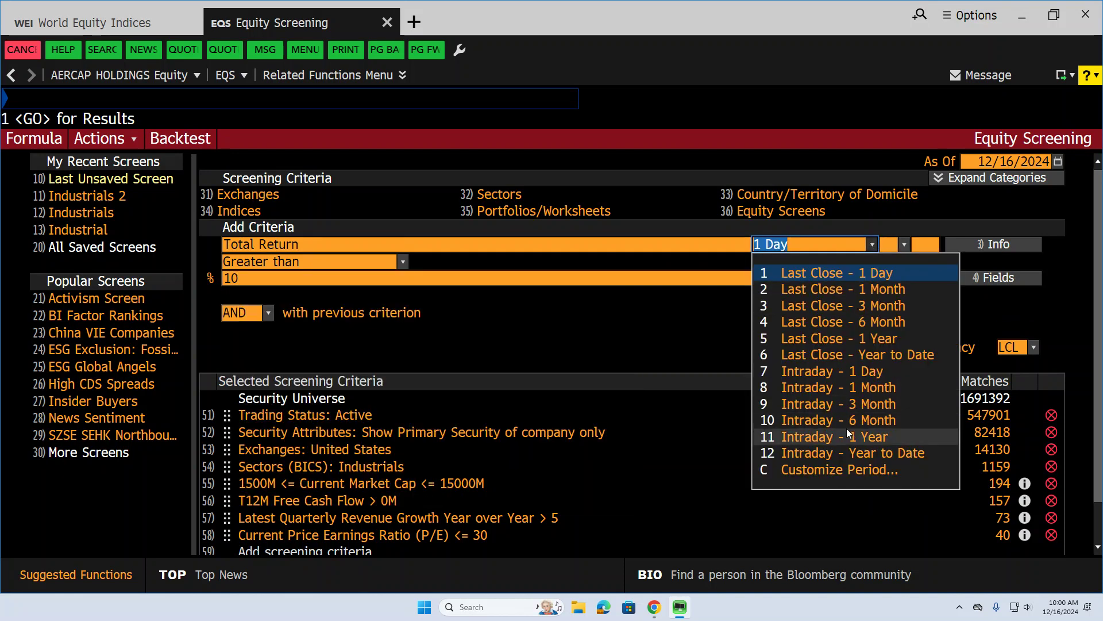
left_click(860, 339)
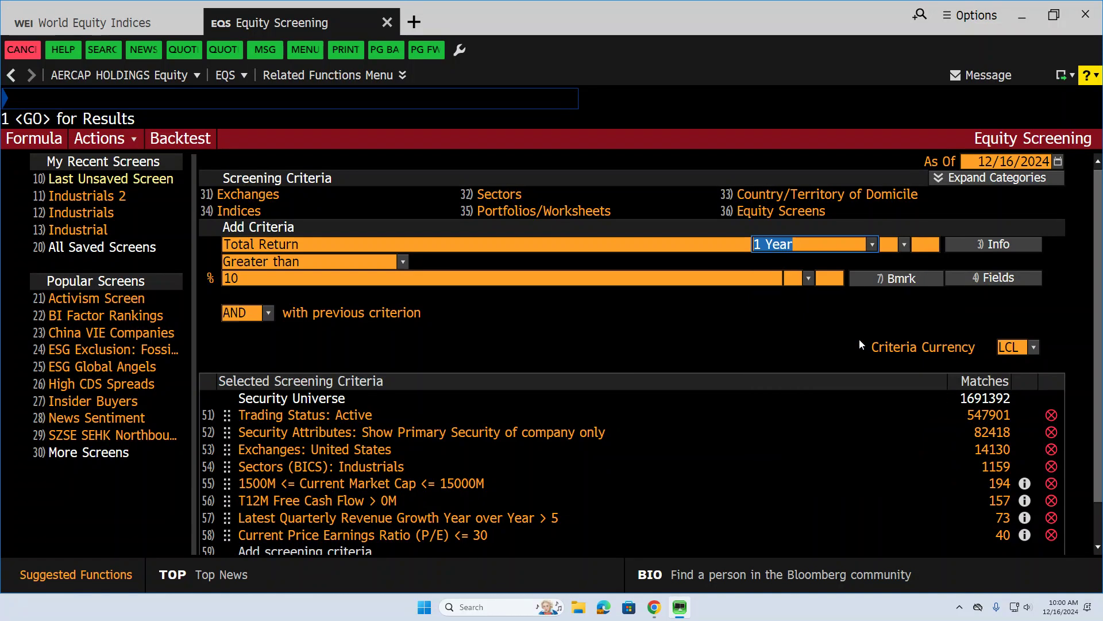
left_click(492, 279)
key("Return")
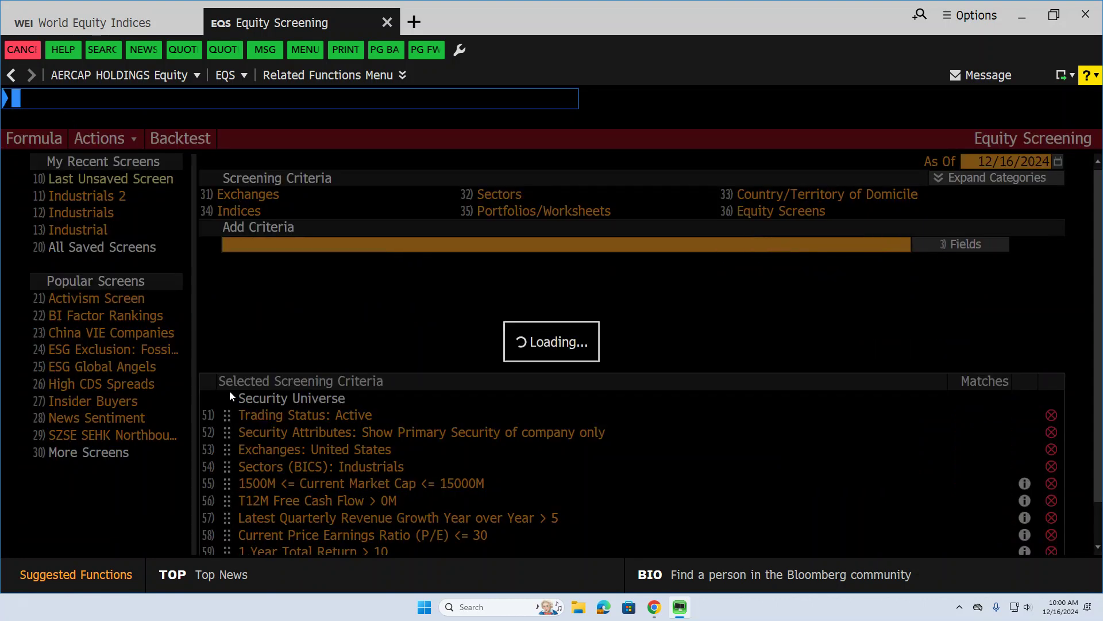
Step: Show the 30 matching stocks in WATC via 'See Results'
scroll(1101, 280, "down", 1)
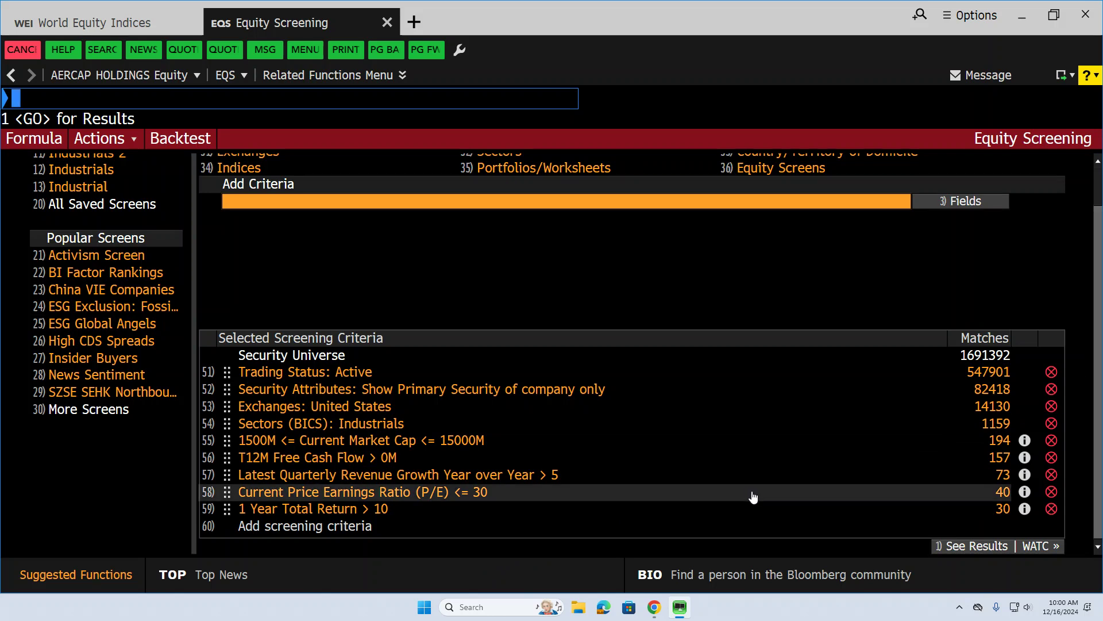
left_click(965, 547)
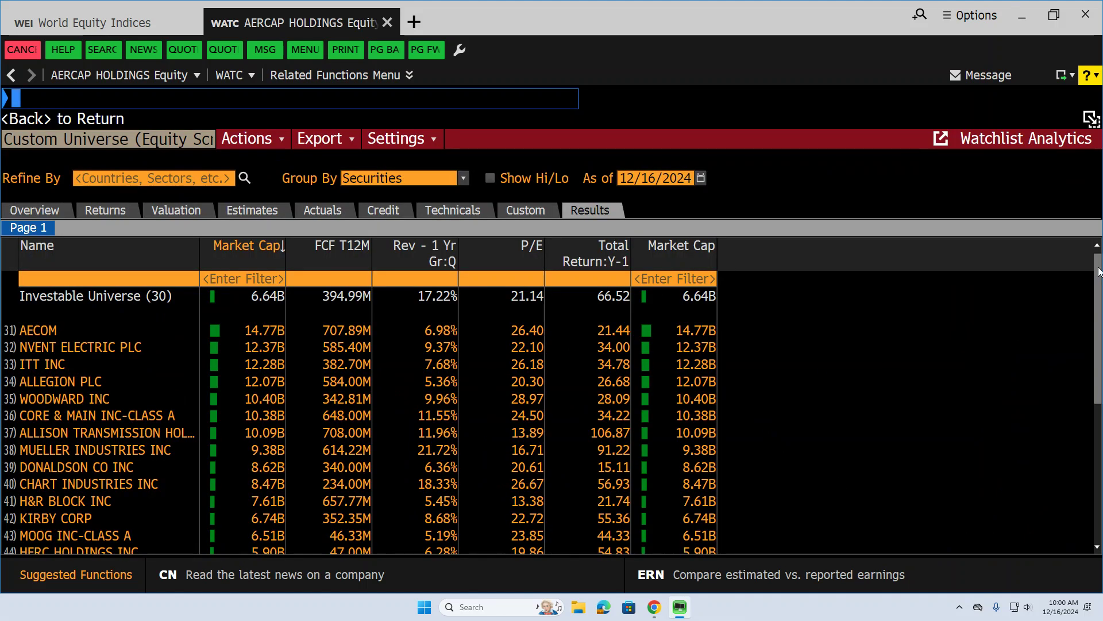
left_click_drag(1096, 256, 1061, 257)
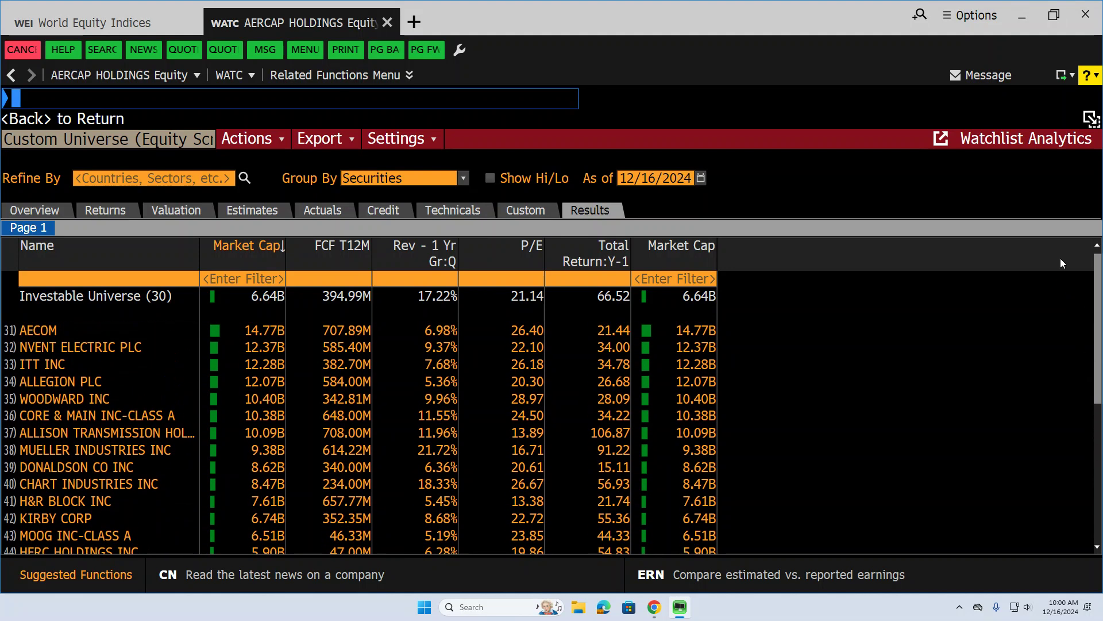